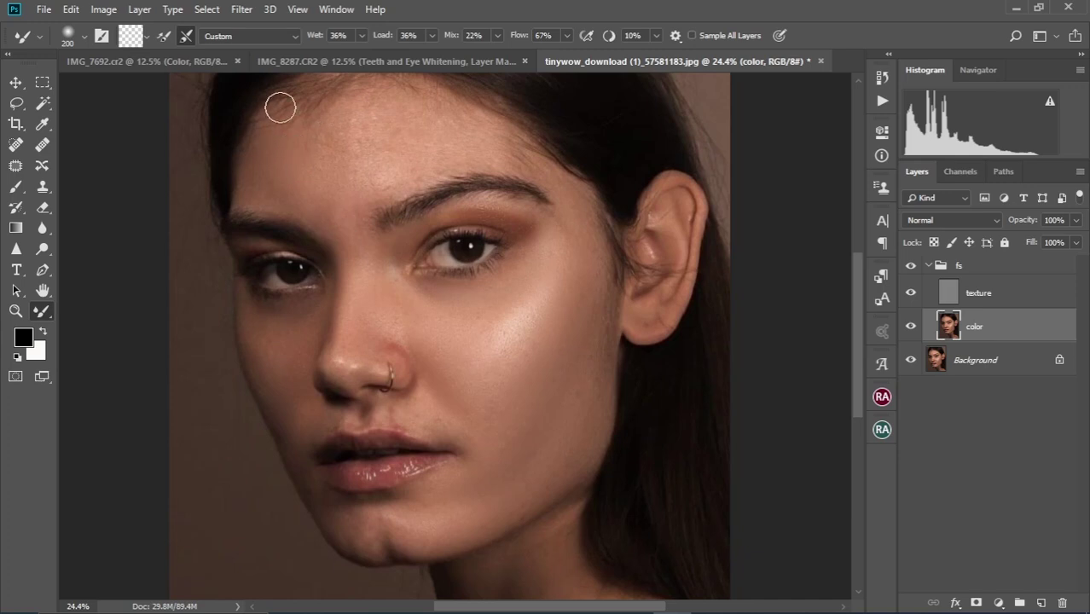
pyautogui.press(']')
pyautogui.press(']')
pyautogui.scroll(-1, 365, 206)
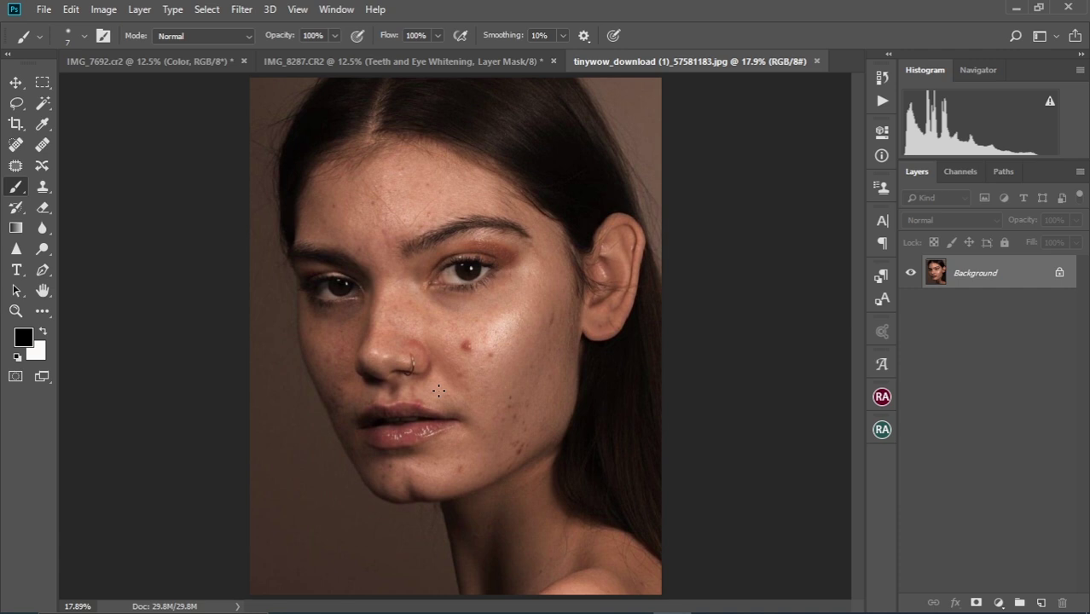
# Step: Duplicate the Background layer and inspect the face for blemishes from chin to forehead
pyautogui.hotkey('ctrl', 'j')
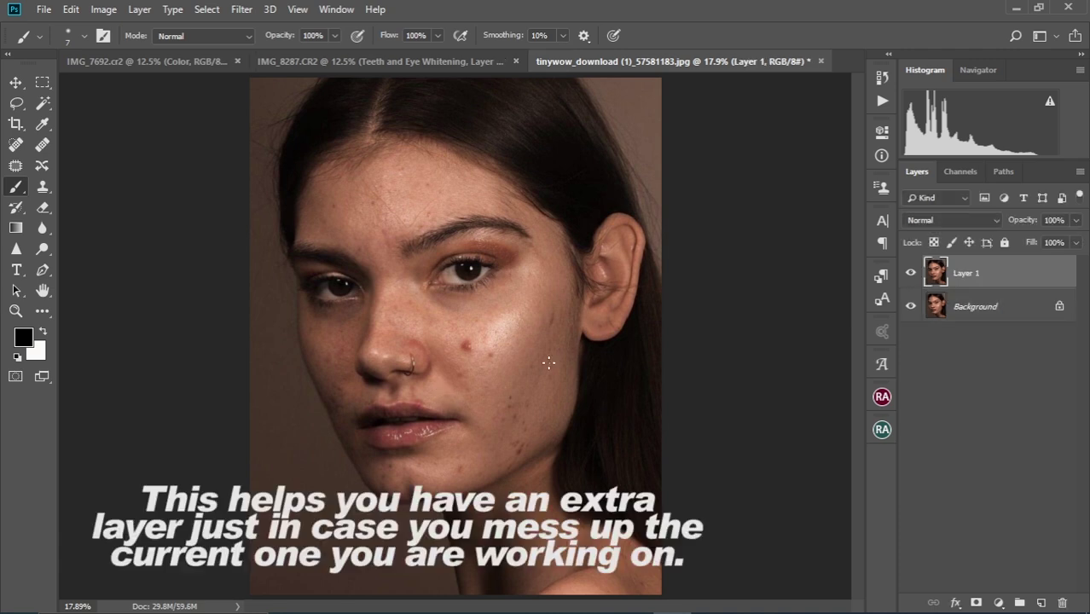
pyautogui.scroll(5, 471, 350)
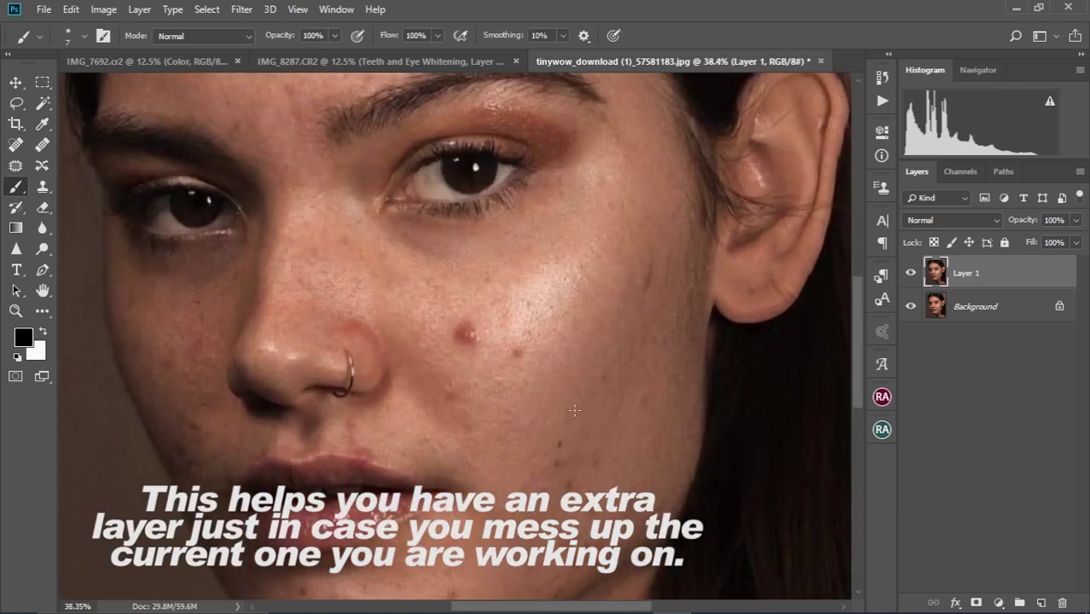
pyautogui.scroll(-3, 574, 411)
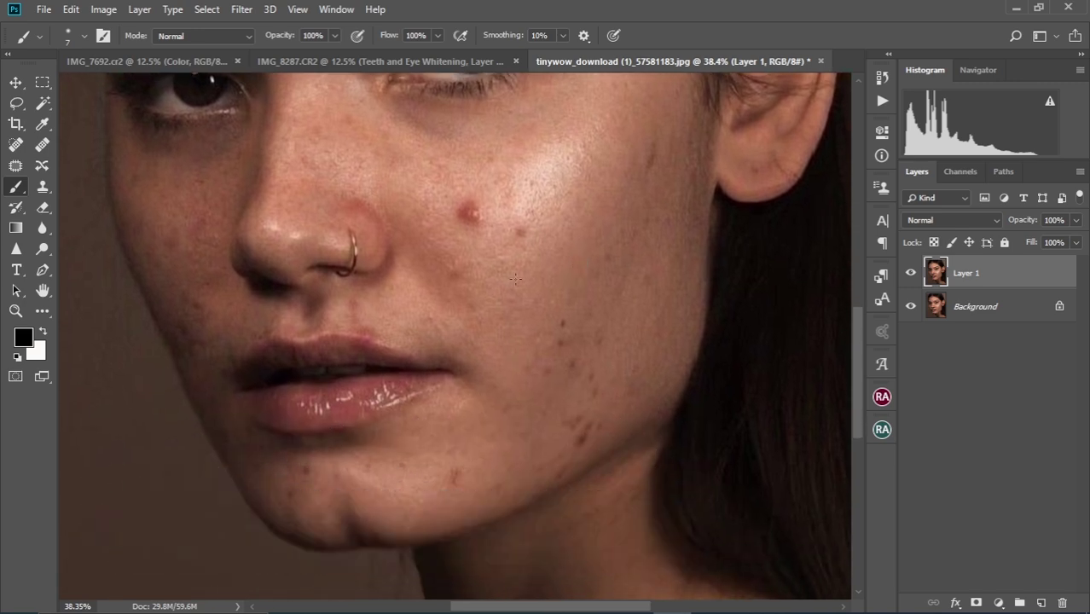
pyautogui.scroll(6, 515, 278)
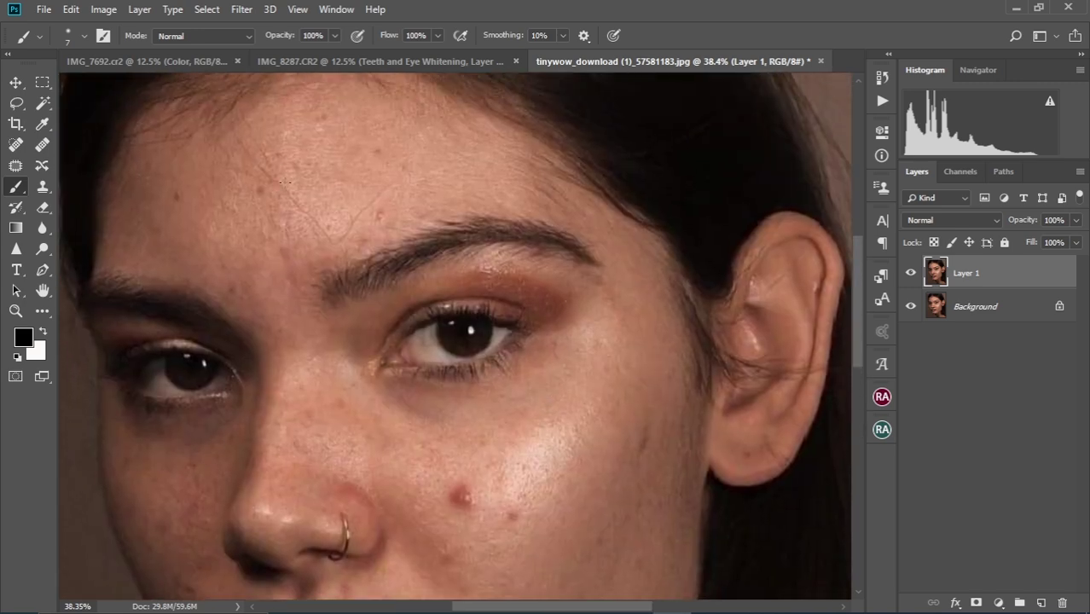
# Step: With the Patch tool, remove the two dark spots on the shadowed side of the forehead
pyautogui.click(16, 166)
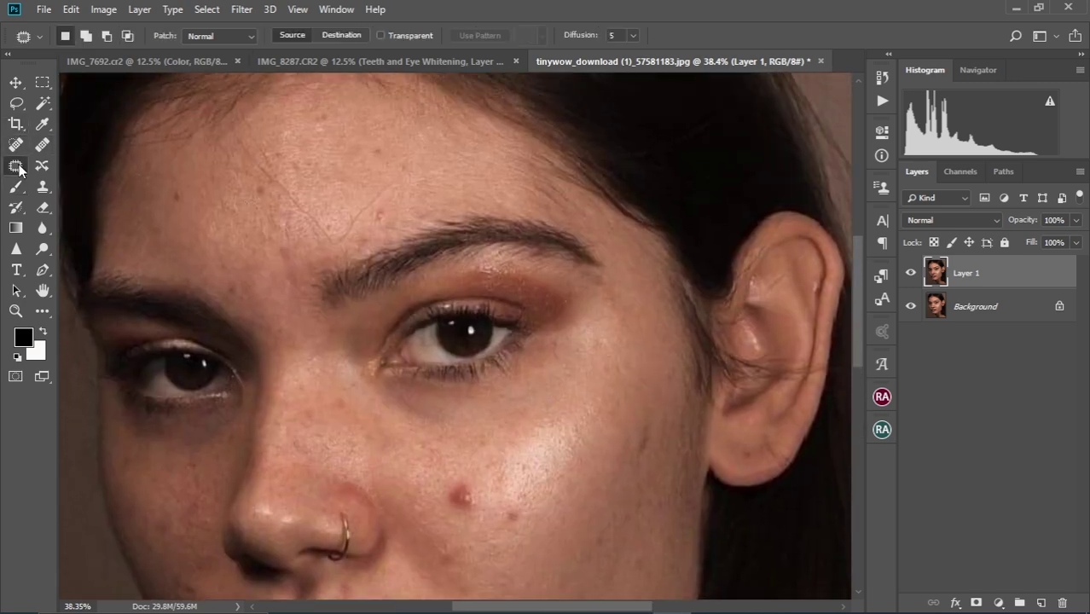
pyautogui.moveTo(186, 205); pyautogui.dragTo(177, 202)
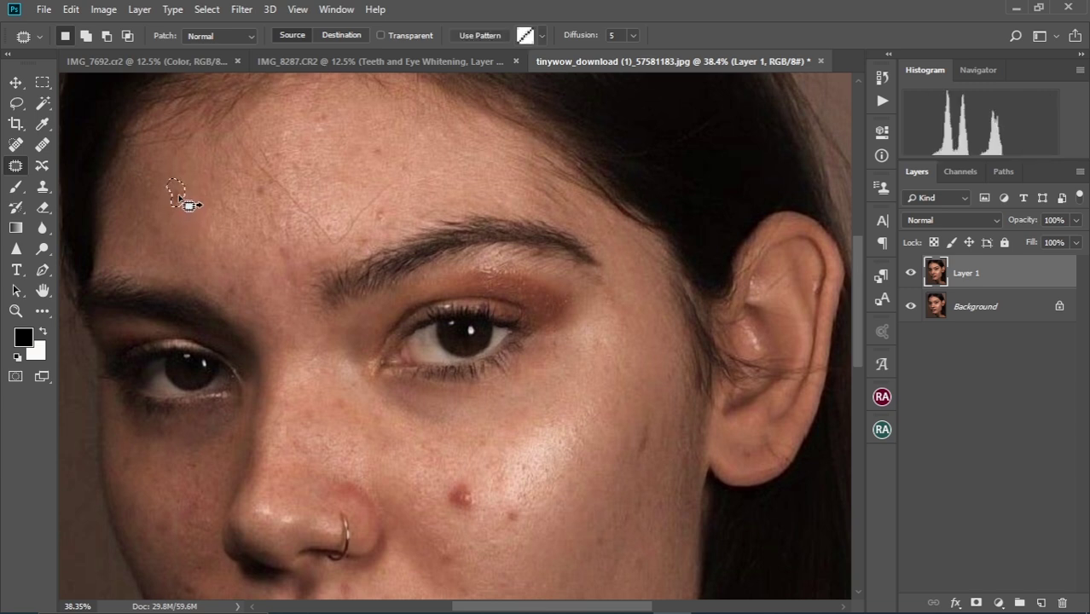
pyautogui.hotkey('ctrl', 'd')
pyautogui.moveTo(254, 187)
pyautogui.mouseDown()
pyautogui.moveTo(272, 195)
pyautogui.moveTo(256, 219)
pyautogui.moveTo(234, 214)
pyautogui.mouseUp()
pyautogui.hotkey('ctrl', 'd')
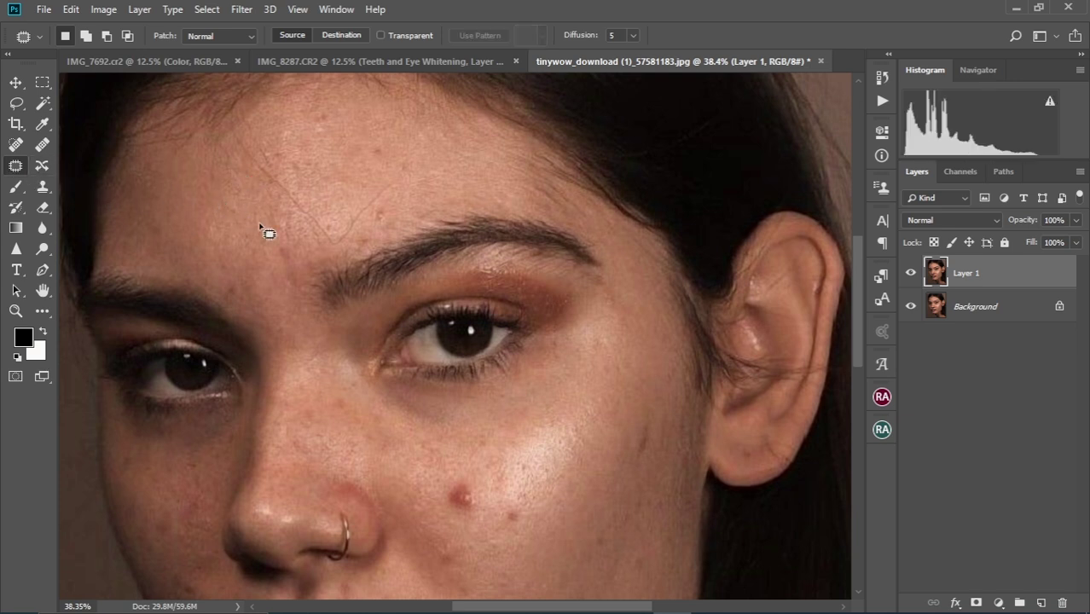
# Step: Patch the red pimple on the cheek beside the nose and the smaller spot next to it with clean skin
pyautogui.moveTo(352, 345); pyautogui.dragTo(348, 212)
pyautogui.moveTo(434, 369)
pyautogui.mouseDown()
pyautogui.moveTo(470, 370)
pyautogui.moveTo(456, 346)
pyautogui.moveTo(465, 377)
pyautogui.moveTo(451, 365)
pyautogui.moveTo(461, 397)
pyautogui.mouseUp()
pyautogui.hotkey('ctrl', 'd')
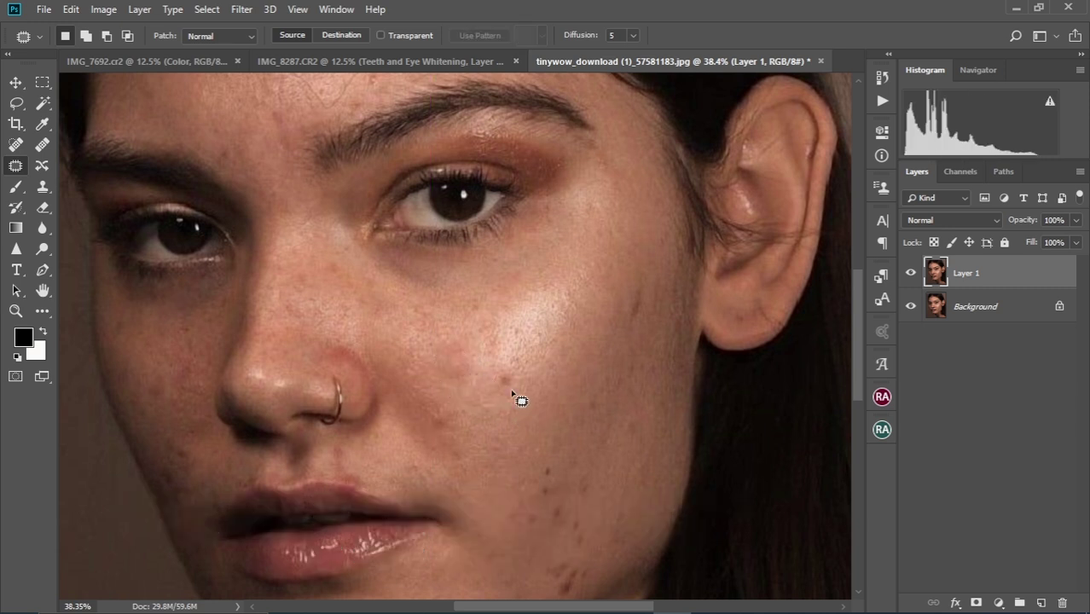
pyautogui.scroll(2, 512, 395)
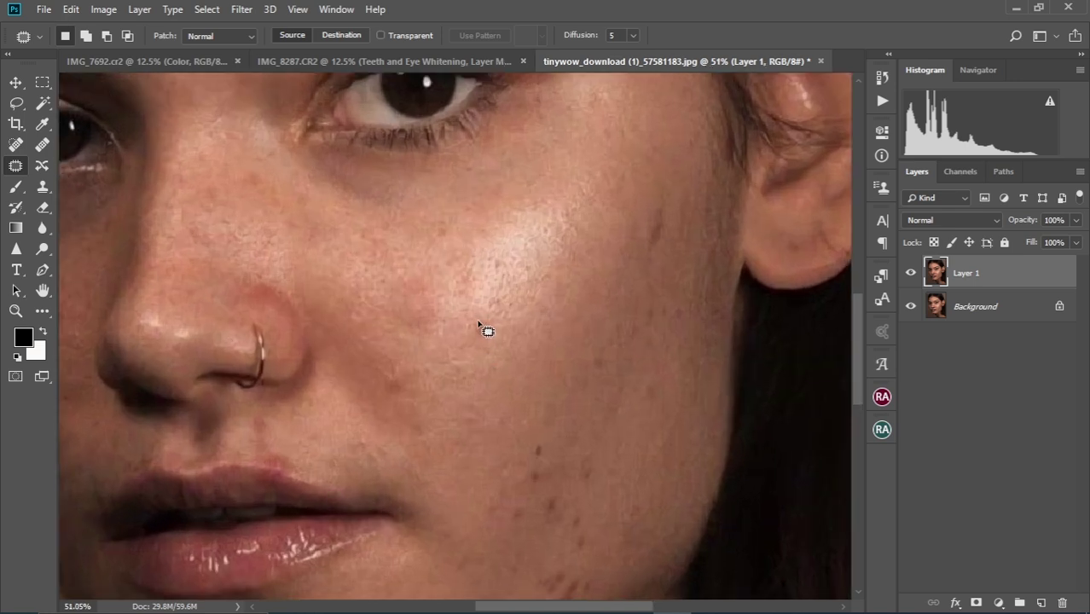
pyautogui.moveTo(489, 343)
pyautogui.mouseDown()
pyautogui.moveTo(481, 326)
pyautogui.moveTo(480, 365)
pyautogui.mouseUp()
pyautogui.hotkey('ctrl', 'd')
# Step: Patch the elongated dark mark on the upper cheek in front of the ear
pyautogui.moveTo(581, 305); pyautogui.dragTo(535, 382)
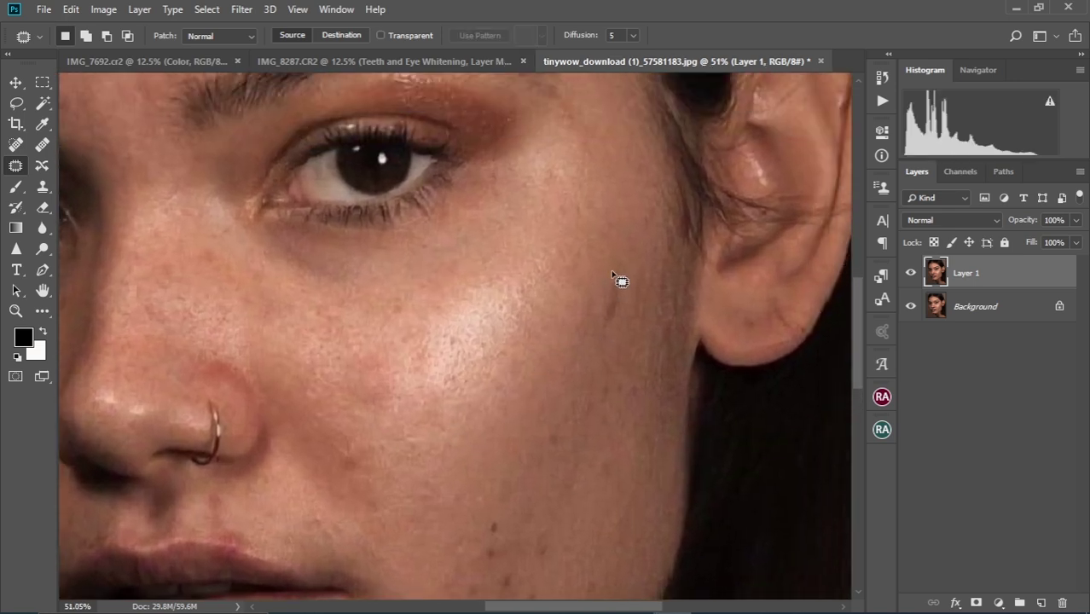
pyautogui.moveTo(613, 273)
pyautogui.mouseDown()
pyautogui.moveTo(605, 336)
pyautogui.moveTo(627, 319)
pyautogui.moveTo(627, 277)
pyautogui.moveTo(616, 269)
pyautogui.mouseUp()
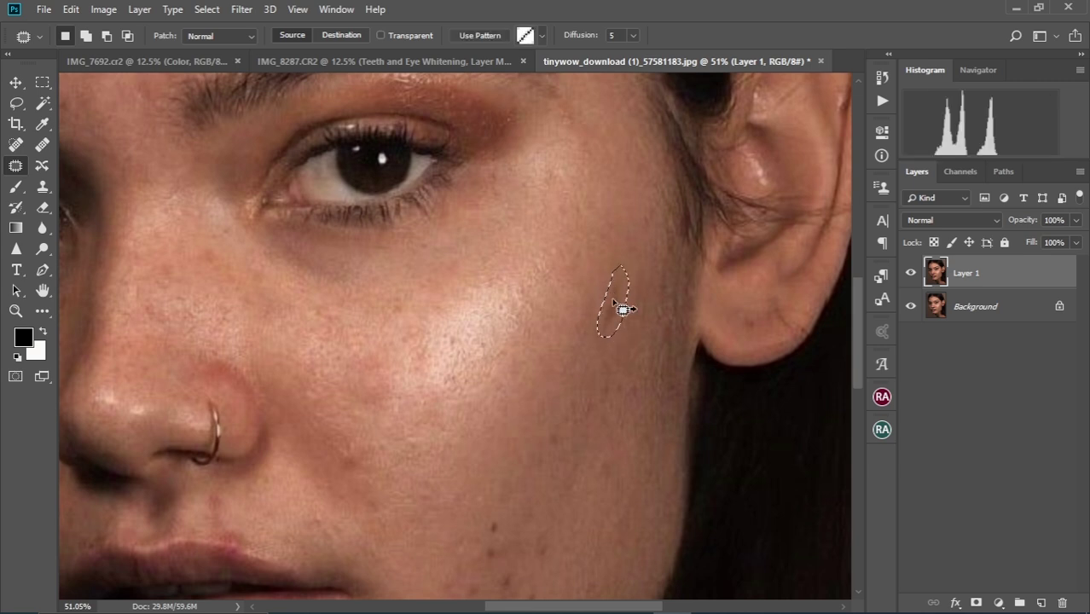
pyautogui.moveTo(623, 309)
pyautogui.mouseDown()
pyautogui.moveTo(596, 312)
pyautogui.moveTo(604, 273)
pyautogui.moveTo(584, 268)
pyautogui.mouseUp()
pyautogui.hotkey('ctrl', 'd')
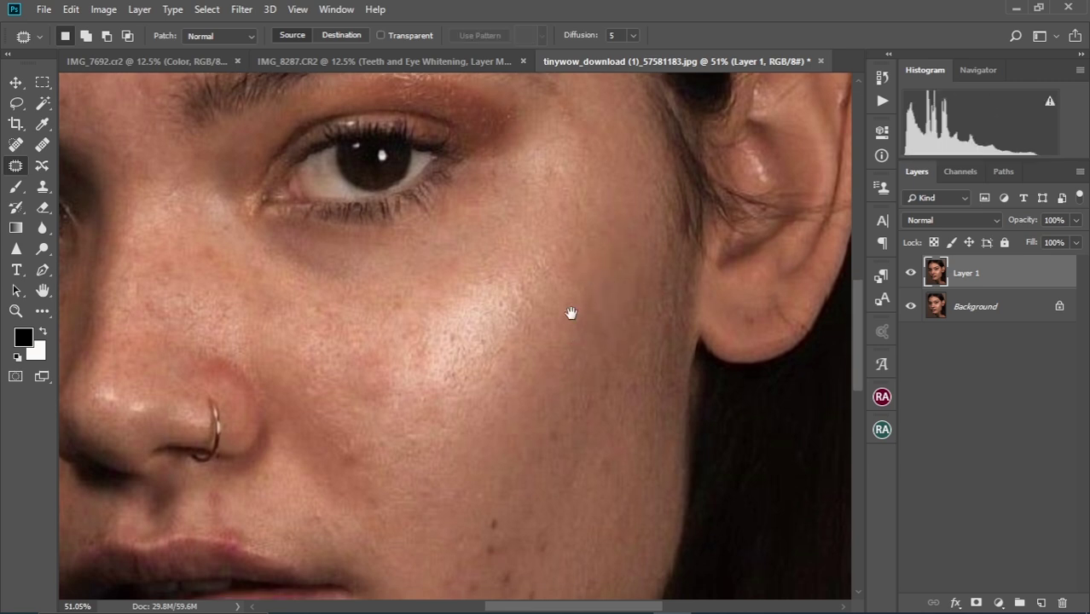
# Step: Patch the topmost dark spots on the lower cheek beside the corner of the mouth
pyautogui.scroll(-5, 572, 313)
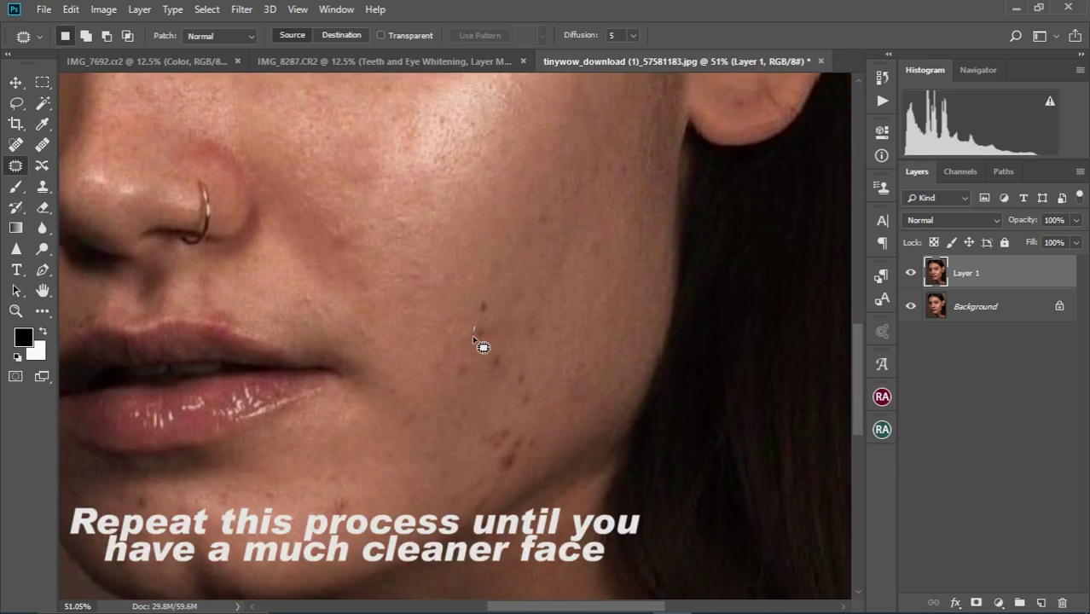
pyautogui.moveTo(474, 338)
pyautogui.mouseDown()
pyautogui.moveTo(483, 322)
pyautogui.moveTo(481, 333)
pyautogui.moveTo(509, 335)
pyautogui.mouseUp()
pyautogui.click(508, 312)
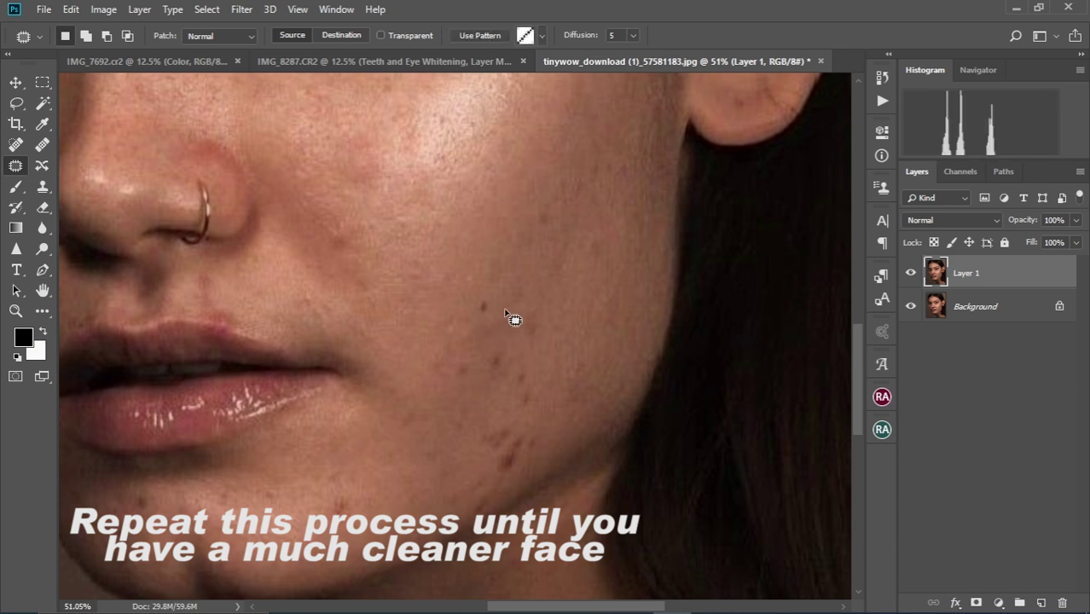
pyautogui.moveTo(476, 300)
pyautogui.mouseDown()
pyautogui.moveTo(492, 301)
pyautogui.moveTo(453, 277)
pyautogui.mouseUp()
pyautogui.click(444, 341)
pyautogui.moveTo(436, 355); pyautogui.dragTo(444, 263)
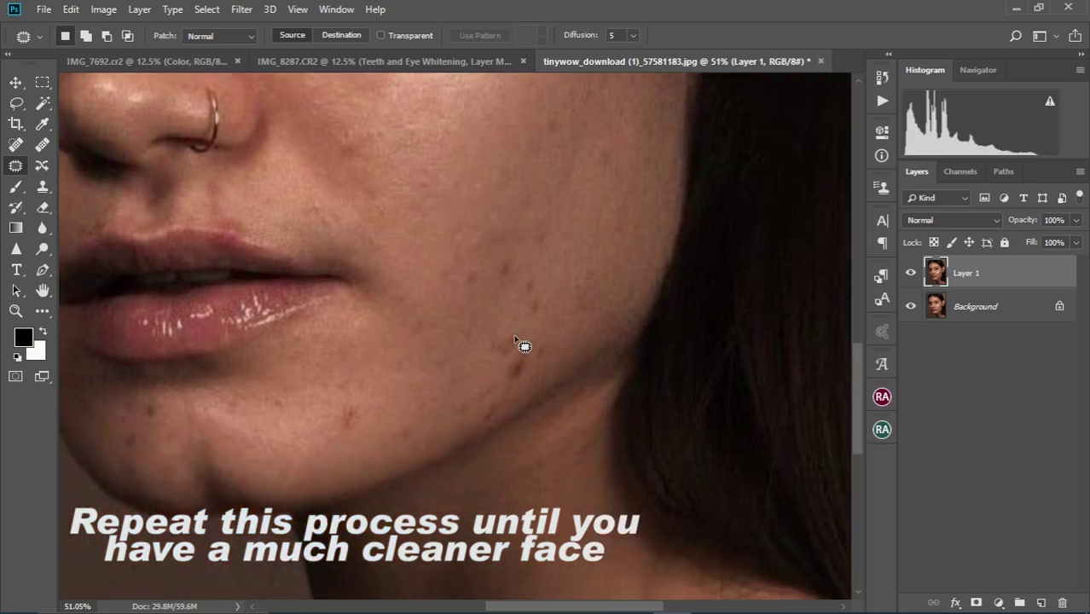
# Step: Patch the cluster of dark spots on the lower cheek above the jawline using nearby clean skin
pyautogui.moveTo(515, 334)
pyautogui.mouseDown()
pyautogui.moveTo(486, 354)
pyautogui.moveTo(498, 362)
pyautogui.moveTo(522, 329)
pyautogui.moveTo(459, 371)
pyautogui.moveTo(448, 347)
pyautogui.mouseUp()
pyautogui.click(447, 345)
pyautogui.moveTo(484, 275)
pyautogui.mouseDown()
pyautogui.moveTo(475, 379)
pyautogui.moveTo(490, 388)
pyautogui.moveTo(490, 419)
pyautogui.moveTo(509, 399)
pyautogui.moveTo(494, 398)
pyautogui.moveTo(479, 443)
pyautogui.moveTo(457, 417)
pyautogui.mouseUp()
pyautogui.click(456, 411)
pyautogui.moveTo(461, 413)
pyautogui.mouseDown()
pyautogui.moveTo(444, 431)
pyautogui.moveTo(498, 305)
pyautogui.mouseUp()
pyautogui.click(488, 422)
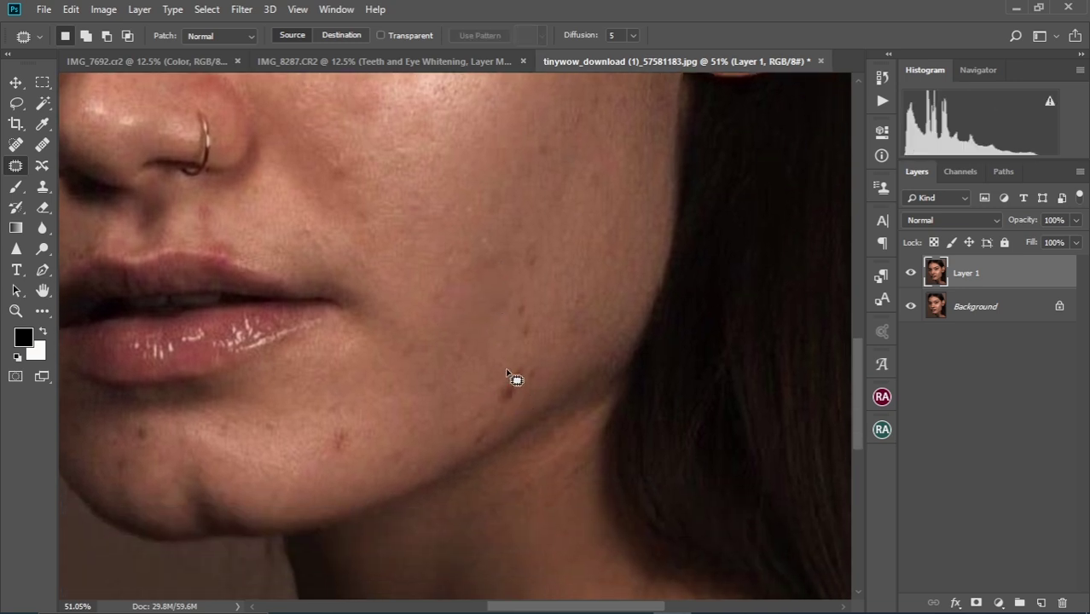
# Step: Patch the remaining dark marks near the jaw on the lit side of the face
pyautogui.moveTo(513, 364)
pyautogui.mouseDown()
pyautogui.moveTo(490, 399)
pyautogui.moveTo(509, 409)
pyautogui.moveTo(525, 380)
pyautogui.mouseUp()
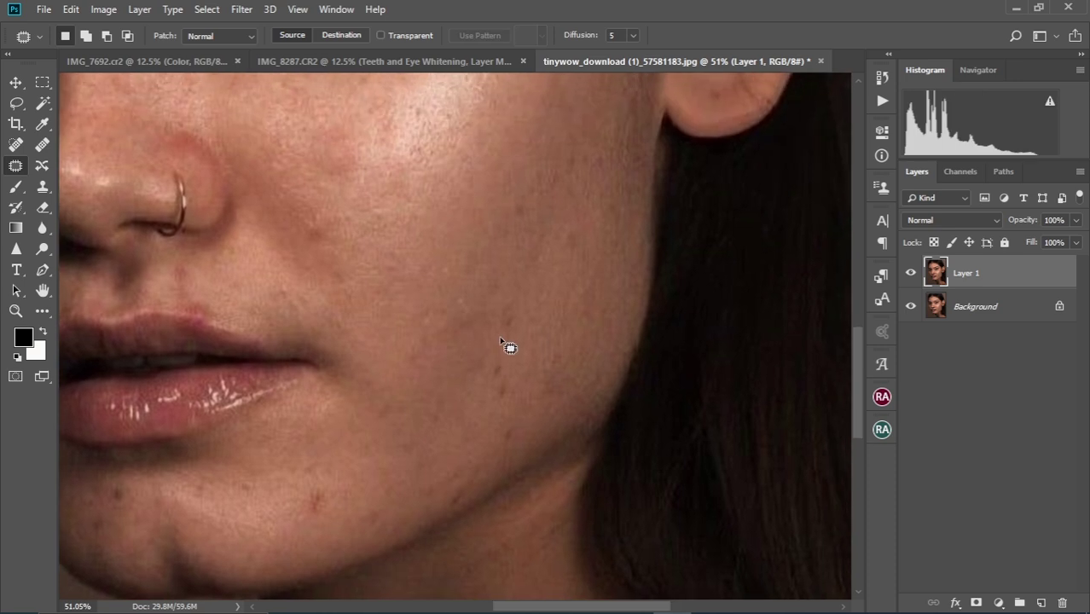
pyautogui.moveTo(500, 339); pyautogui.dragTo(530, 348)
pyautogui.moveTo(508, 312)
pyautogui.mouseDown()
pyautogui.moveTo(513, 334)
pyautogui.moveTo(516, 317)
pyautogui.mouseUp()
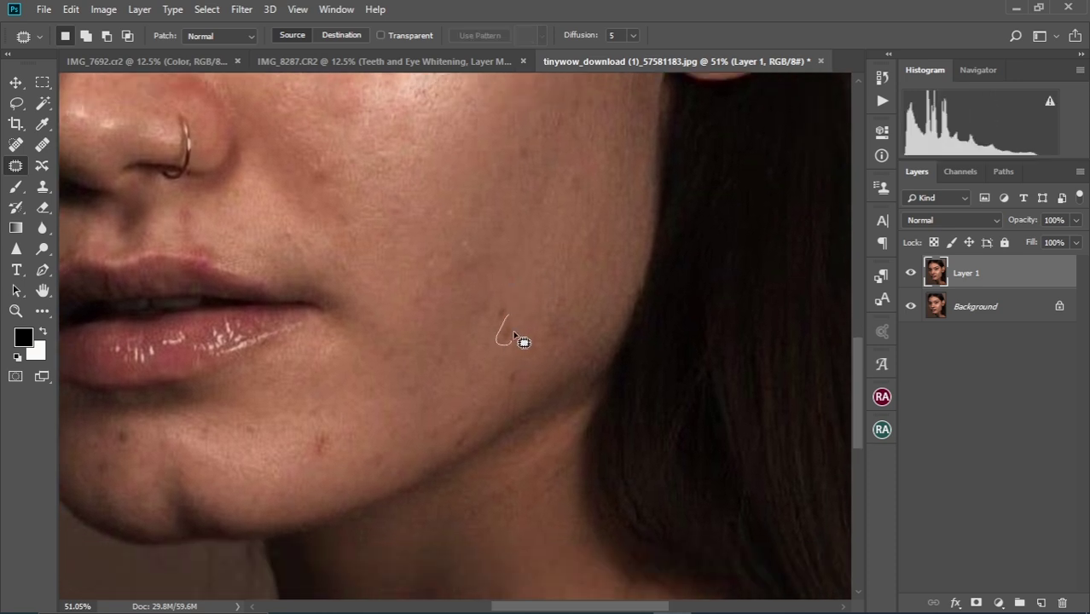
pyautogui.moveTo(510, 330); pyautogui.dragTo(501, 315)
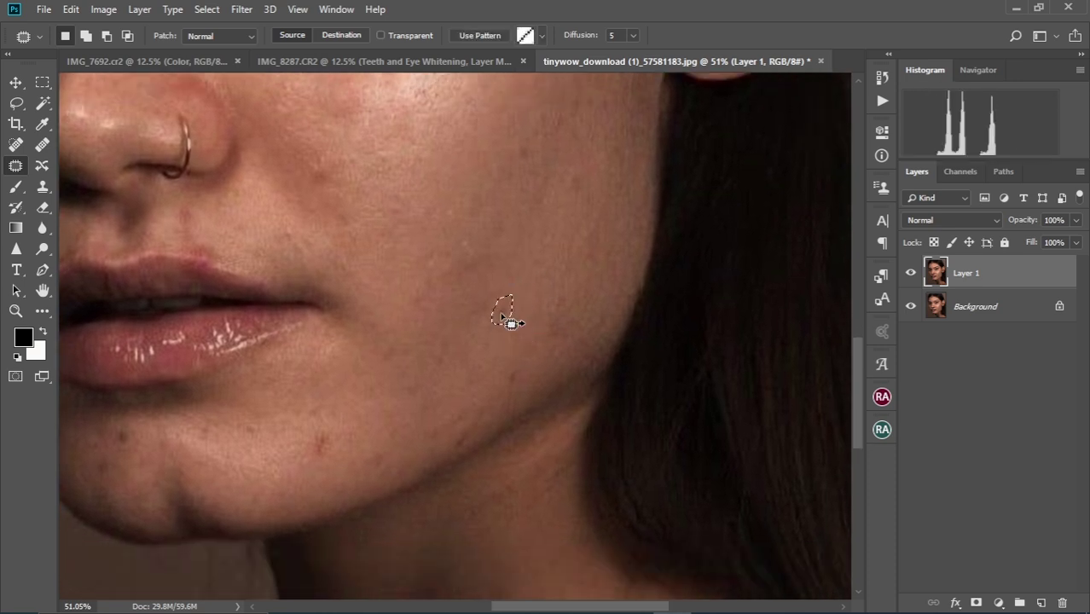
# Step: Patch the reddish blemish and small spots on the chin below the lips
pyautogui.moveTo(394, 439); pyautogui.dragTo(479, 399)
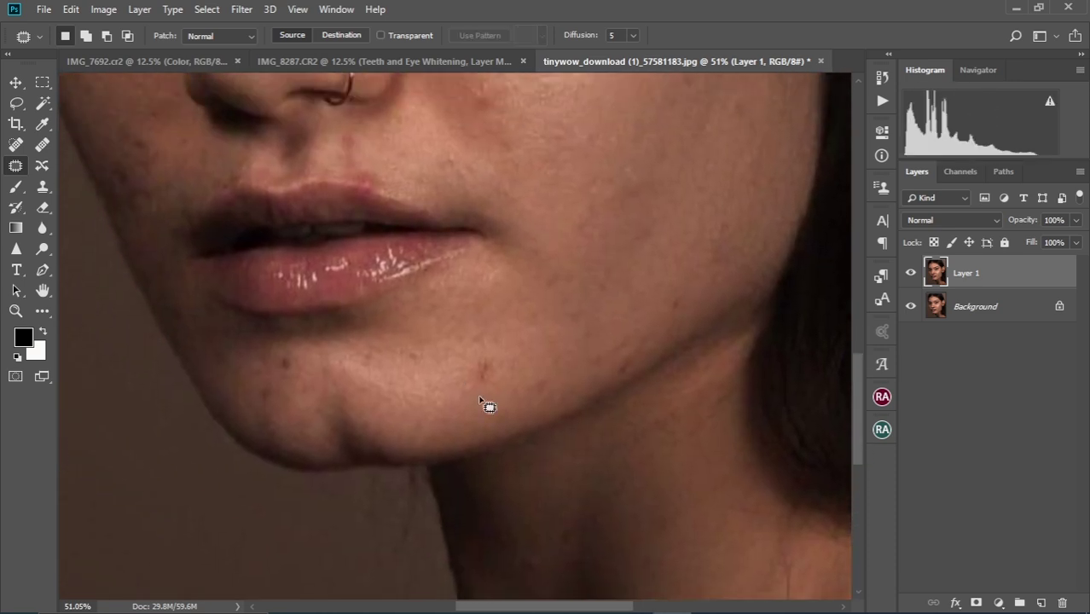
pyautogui.moveTo(475, 360); pyautogui.dragTo(486, 380)
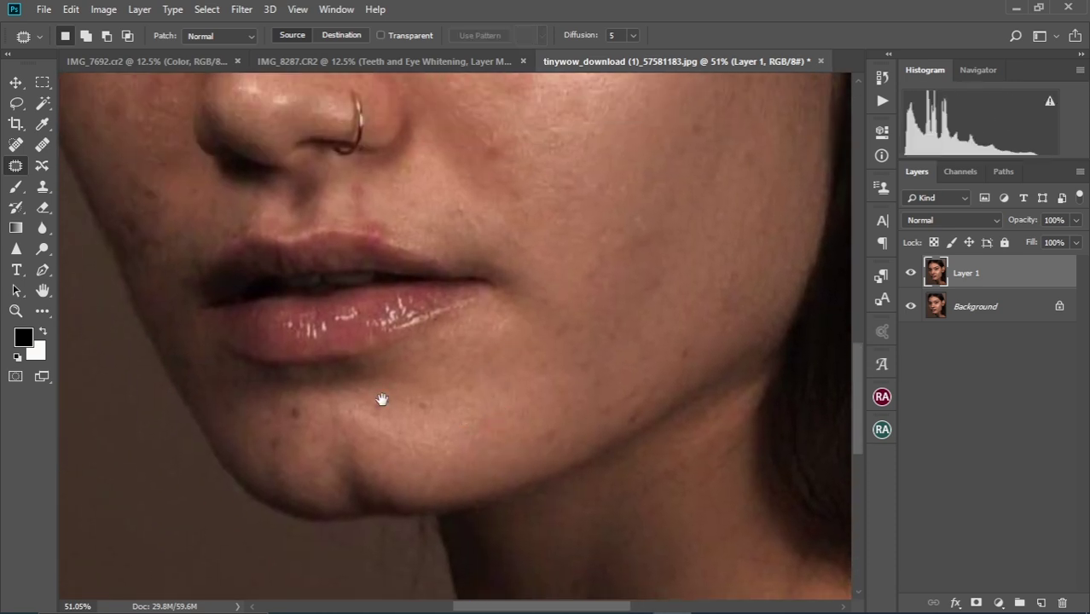
pyautogui.moveTo(382, 399); pyautogui.dragTo(522, 399)
pyautogui.moveTo(431, 390)
pyautogui.mouseDown()
pyautogui.moveTo(439, 399)
pyautogui.moveTo(441, 384)
pyautogui.mouseUp()
pyautogui.moveTo(431, 416); pyautogui.dragTo(426, 422)
pyautogui.moveTo(419, 429); pyautogui.dragTo(415, 407)
pyautogui.moveTo(384, 389); pyautogui.dragTo(399, 383)
# Step: Patch the dark spots on the shadowed cheek on the far side of the nose
pyautogui.scroll(3, 406, 391)
pyautogui.hscroll(-2, 406, 391)
pyautogui.moveTo(360, 431)
pyautogui.mouseDown()
pyautogui.moveTo(328, 401)
pyautogui.moveTo(348, 419)
pyautogui.moveTo(332, 404)
pyautogui.moveTo(348, 370)
pyautogui.moveTo(317, 361)
pyautogui.mouseUp()
pyautogui.scroll(2, 341, 375)
pyautogui.moveTo(324, 375); pyautogui.dragTo(338, 349)
pyautogui.moveTo(345, 317); pyautogui.dragTo(362, 416)
pyautogui.moveTo(297, 386); pyautogui.dragTo(294, 452)
pyautogui.moveTo(369, 396)
pyautogui.mouseDown()
pyautogui.moveTo(382, 405)
pyautogui.moveTo(372, 397)
pyautogui.mouseUp()
pyautogui.moveTo(373, 405); pyautogui.dragTo(379, 421)
# Step: Patch the small blemishes across the forehead, from the inner eyebrow up to the hairline
pyautogui.scroll(4, 460, 367)
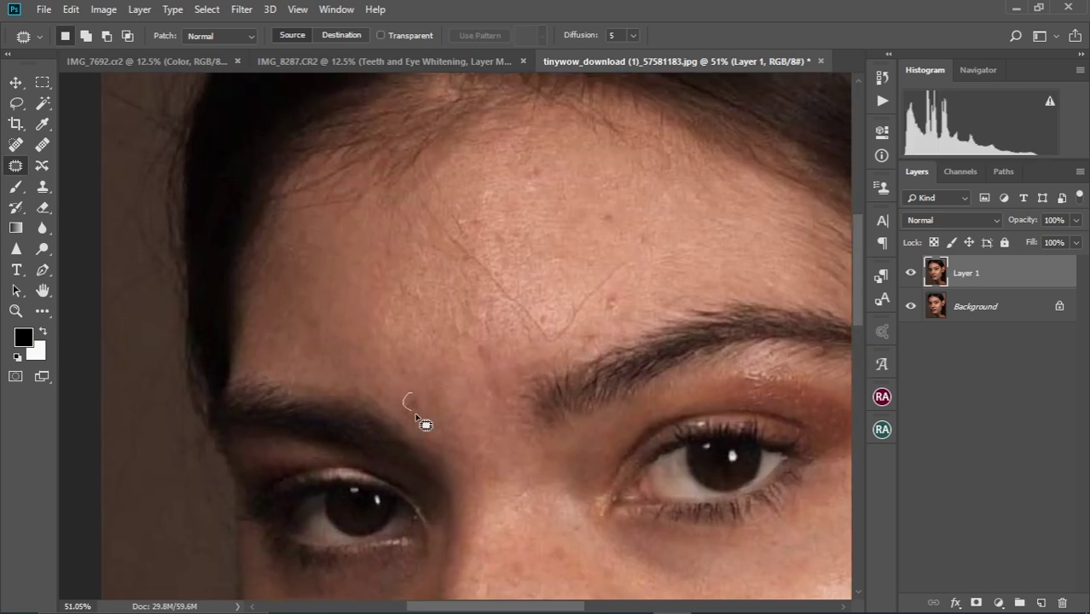
pyautogui.scroll(3, 487, 361)
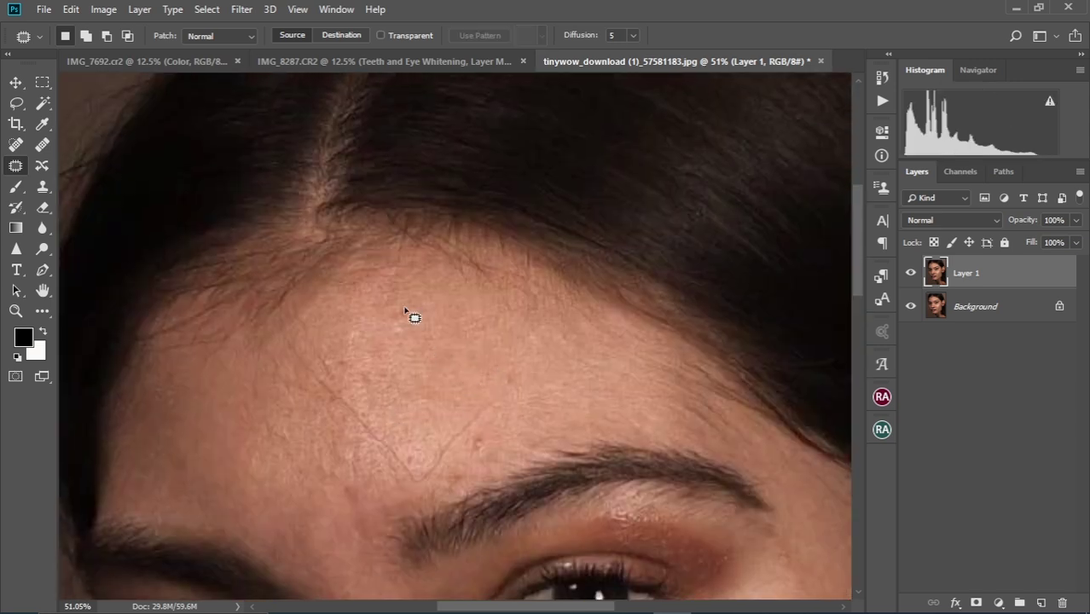
pyautogui.moveTo(408, 312); pyautogui.dragTo(373, 320)
pyautogui.scroll(-2, 467, 348)
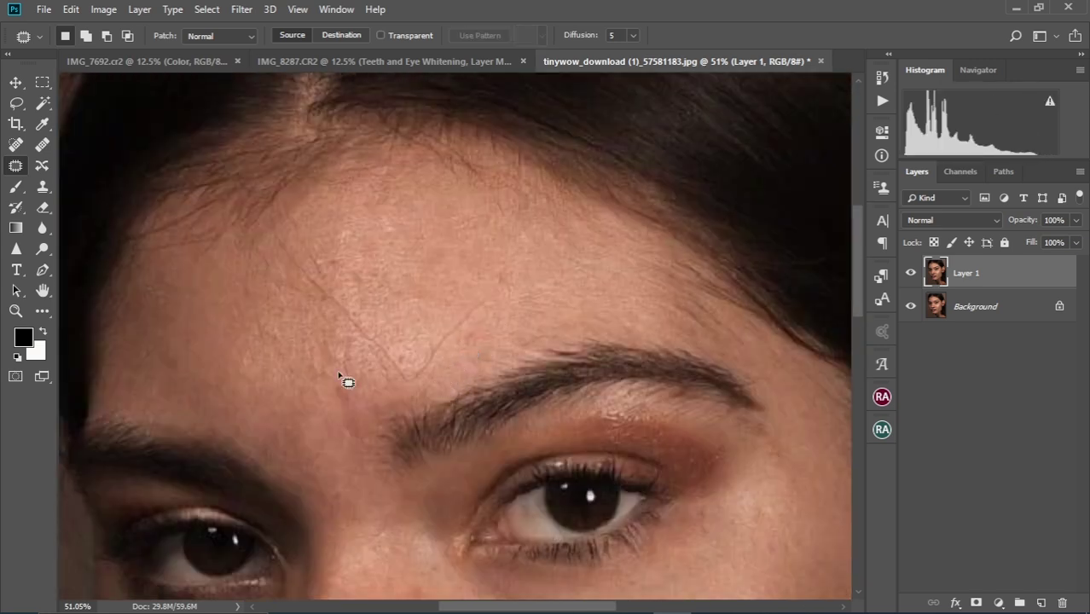
# Step: Patch the small leftover mark on the chin just under the lower lip
pyautogui.scroll(-5, 431, 407)
pyautogui.scroll(-5, 462, 365)
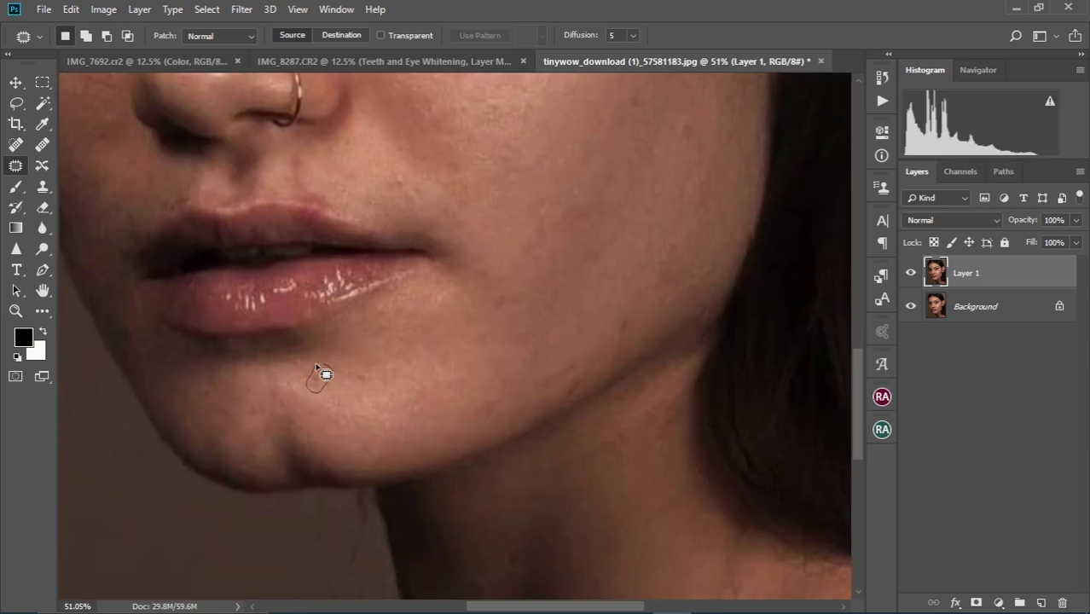
pyautogui.moveTo(358, 367)
pyautogui.mouseDown()
pyautogui.moveTo(369, 372)
pyautogui.moveTo(353, 370)
pyautogui.mouseUp()
# Step: Patch the spots on the neck and the marks on the skin near the shoulder
pyautogui.moveTo(466, 597); pyautogui.dragTo(417, 479)
pyautogui.moveTo(453, 424); pyautogui.dragTo(456, 420)
pyautogui.moveTo(462, 422); pyautogui.dragTo(466, 379)
pyautogui.moveTo(420, 443); pyautogui.dragTo(435, 461)
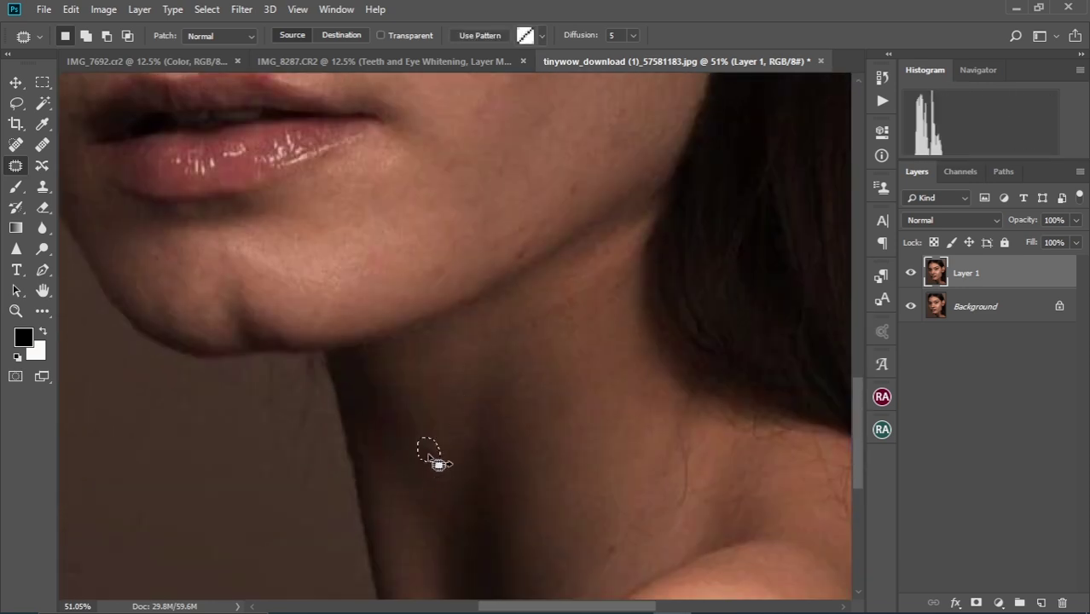
pyautogui.hotkey('ctrl', 'd')
pyautogui.moveTo(606, 545); pyautogui.dragTo(510, 459)
pyautogui.scroll(-2, 519, 465)
pyautogui.hscroll(2, 519, 465)
pyautogui.moveTo(631, 409); pyautogui.dragTo(628, 431)
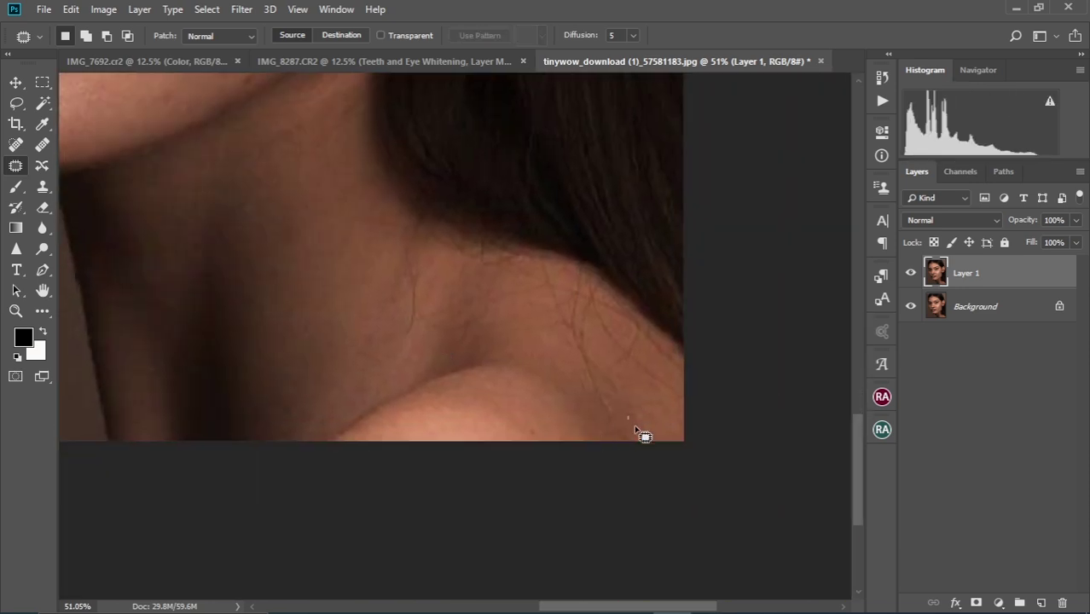
# Step: Compare the retouched skin with the original by hiding and reshowing Layer 1
pyautogui.scroll(-11, 365, 367)
pyautogui.click(910, 273)
pyautogui.click(910, 273)
# Step: Patch away the V-shaped stray hair strands across the middle of the forehead
pyautogui.scroll(10, 399, 336)
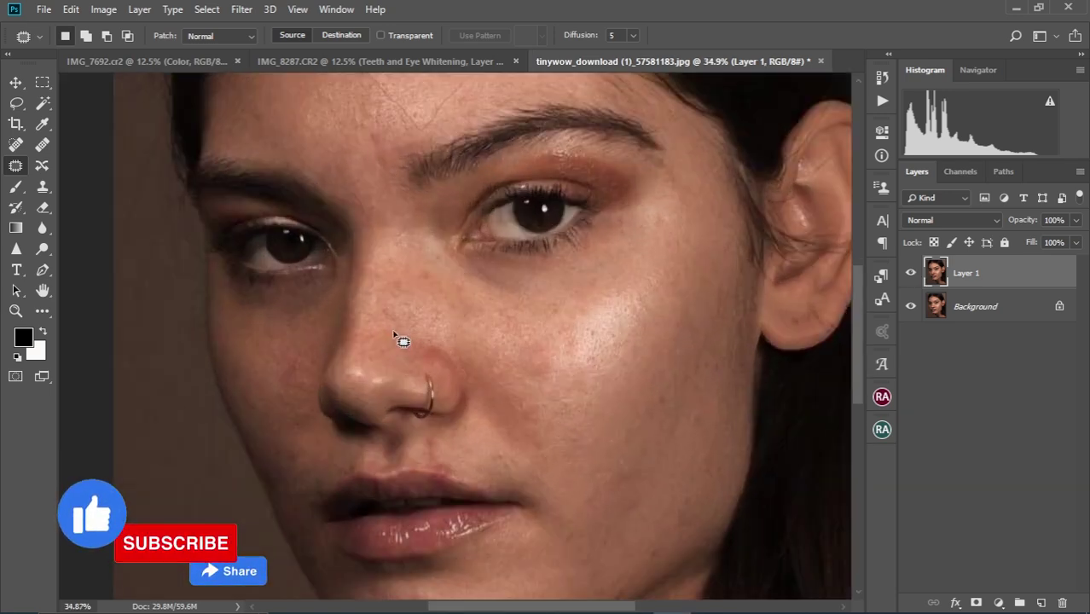
pyautogui.moveTo(457, 346); pyautogui.dragTo(419, 370)
pyautogui.moveTo(394, 177); pyautogui.dragTo(411, 338)
pyautogui.moveTo(401, 334); pyautogui.dragTo(411, 339)
pyautogui.moveTo(530, 256)
pyautogui.mouseDown()
pyautogui.moveTo(503, 339)
pyautogui.moveTo(516, 352)
pyautogui.mouseUp()
pyautogui.hotkey('ctrl', 'd')
pyautogui.hotkey('ctrl', 'd')
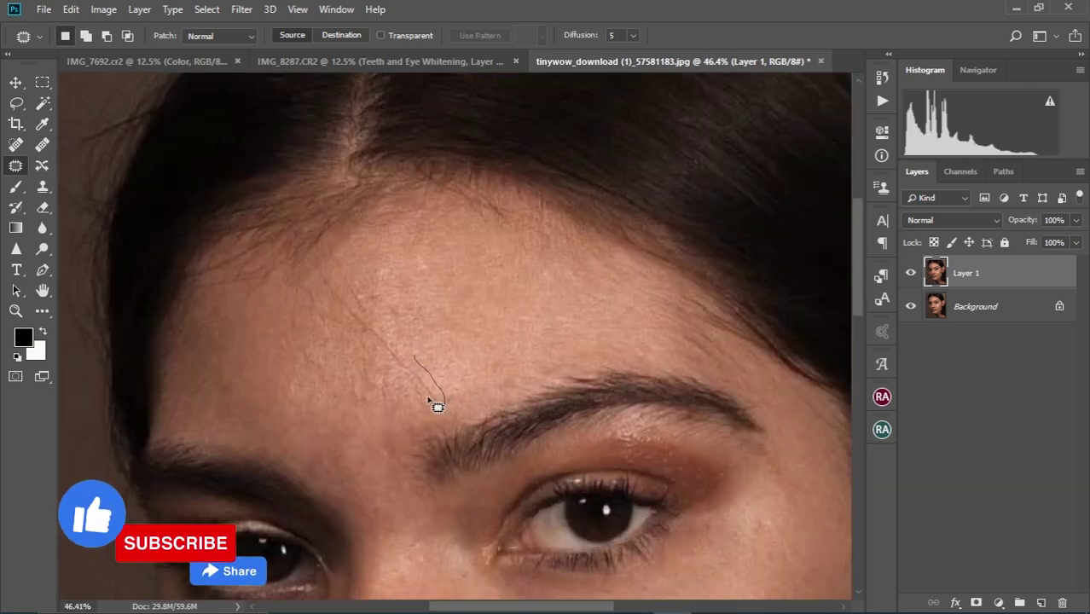
pyautogui.moveTo(430, 397); pyautogui.dragTo(424, 384)
pyautogui.hotkey('ctrl', 'd')
pyautogui.moveTo(409, 358)
pyautogui.mouseDown()
pyautogui.moveTo(382, 276)
pyautogui.moveTo(348, 313)
pyautogui.moveTo(341, 271)
pyautogui.moveTo(371, 254)
pyautogui.mouseUp()
pyautogui.hotkey('ctrl', 'd')
# Step: Check the whole portrait before and after the blemish cleanup by toggling Layer 1's visibility
pyautogui.scroll(-9, 407, 340)
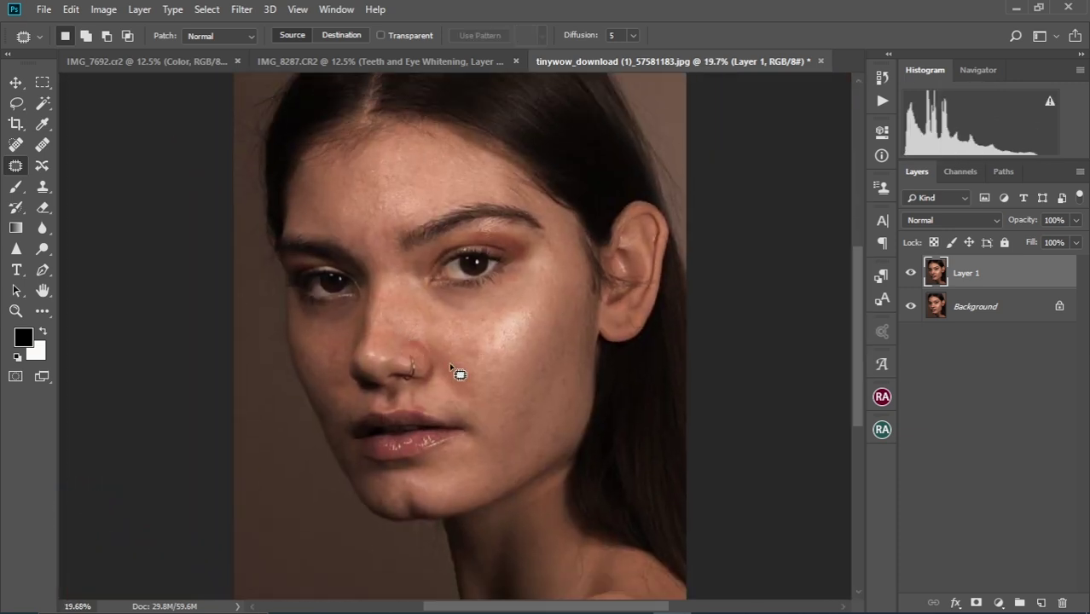
pyautogui.click(911, 273)
pyautogui.click(911, 273)
# Step: Patch the pinkish spot above the edge of the upper lip and clear the selection
pyautogui.scroll(1, 418, 420)
pyautogui.scroll(6, 418, 420)
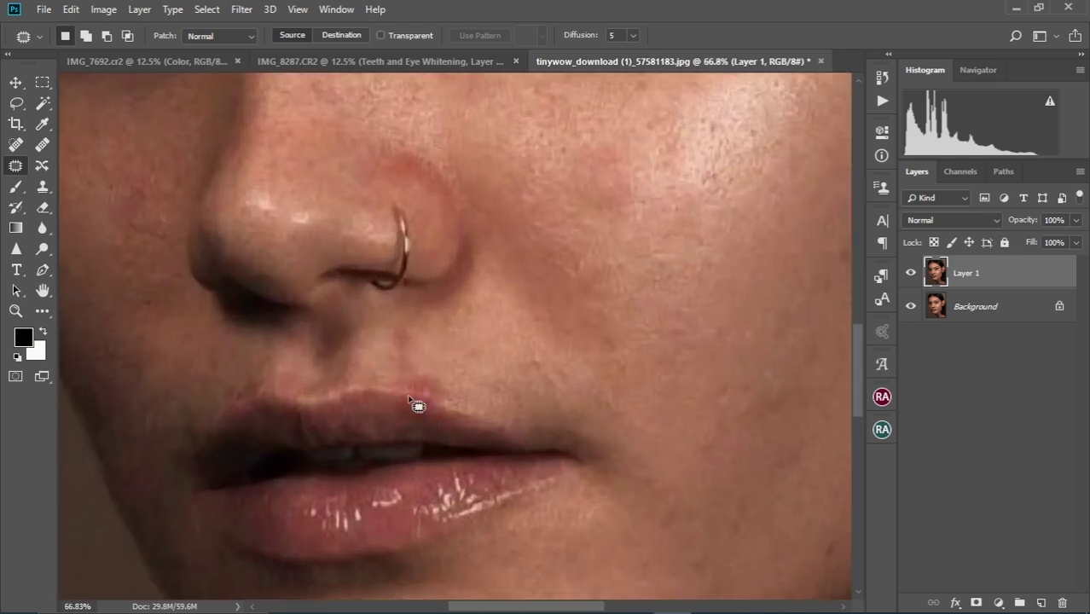
pyautogui.scroll(-3, 415, 394)
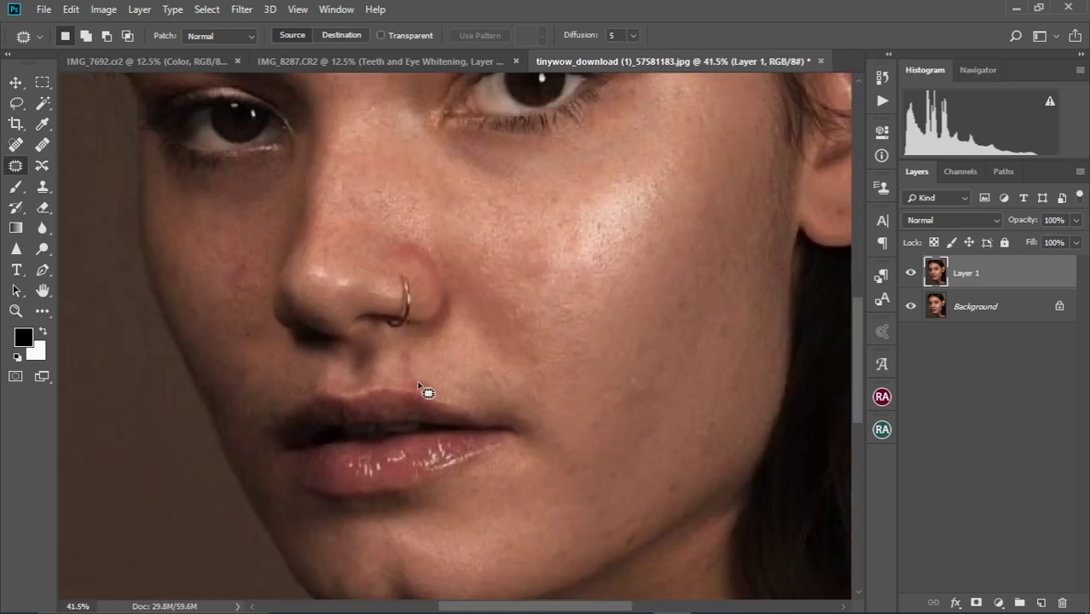
pyautogui.moveTo(416, 383)
pyautogui.mouseDown()
pyautogui.moveTo(418, 404)
pyautogui.moveTo(430, 396)
pyautogui.mouseUp()
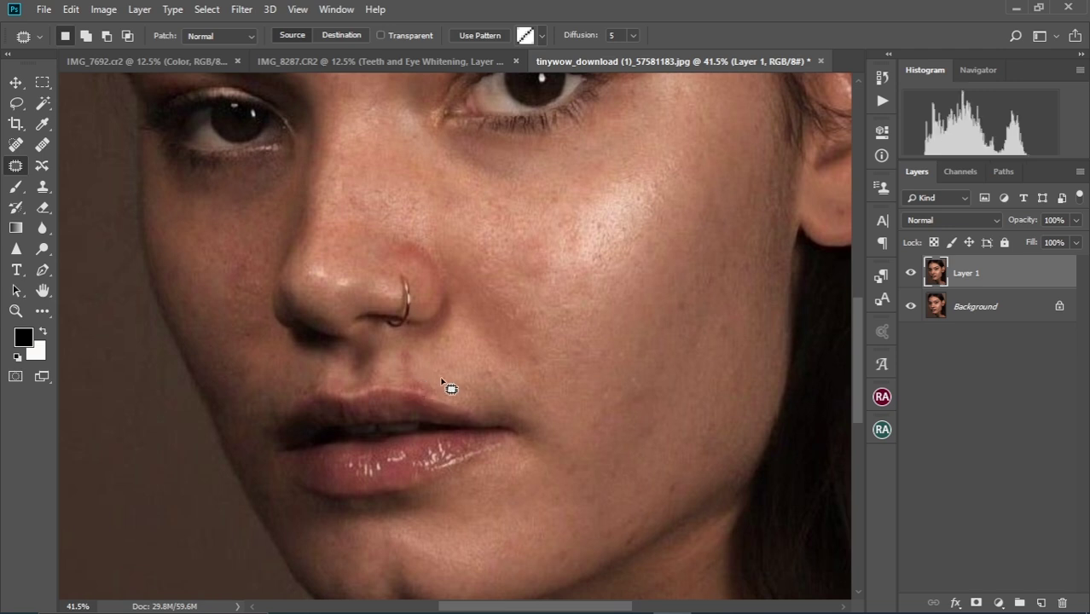
pyautogui.click(444, 383)
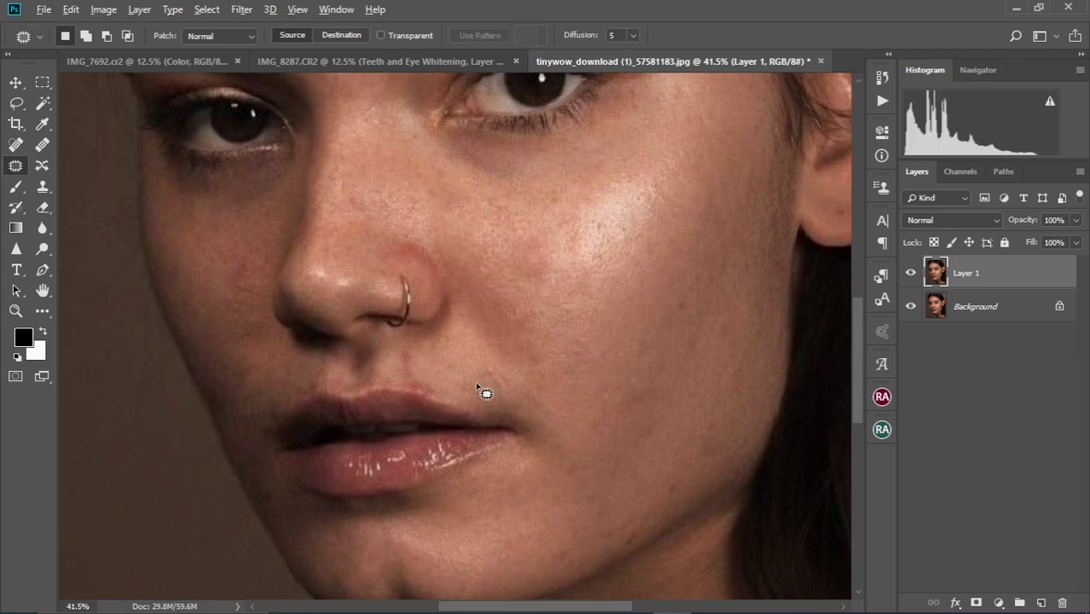
# Step: Merge the retouched Layer 1 with the Background layer into a single layer
pyautogui.scroll(-3, 484, 392)
pyautogui.scroll(1, 487, 396)
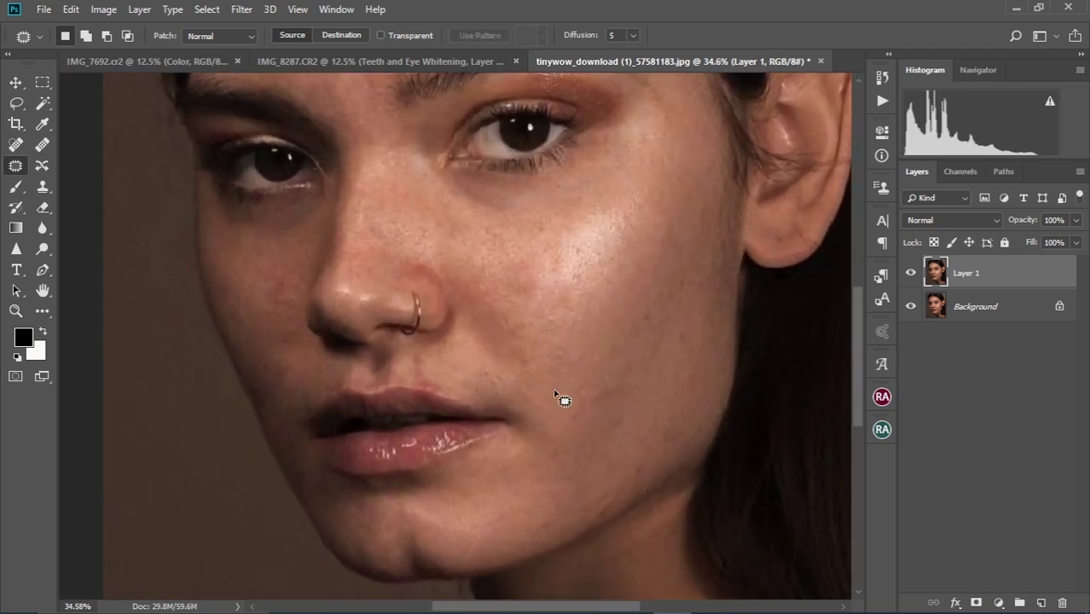
pyautogui.moveTo(412, 250); pyautogui.dragTo(384, 262)
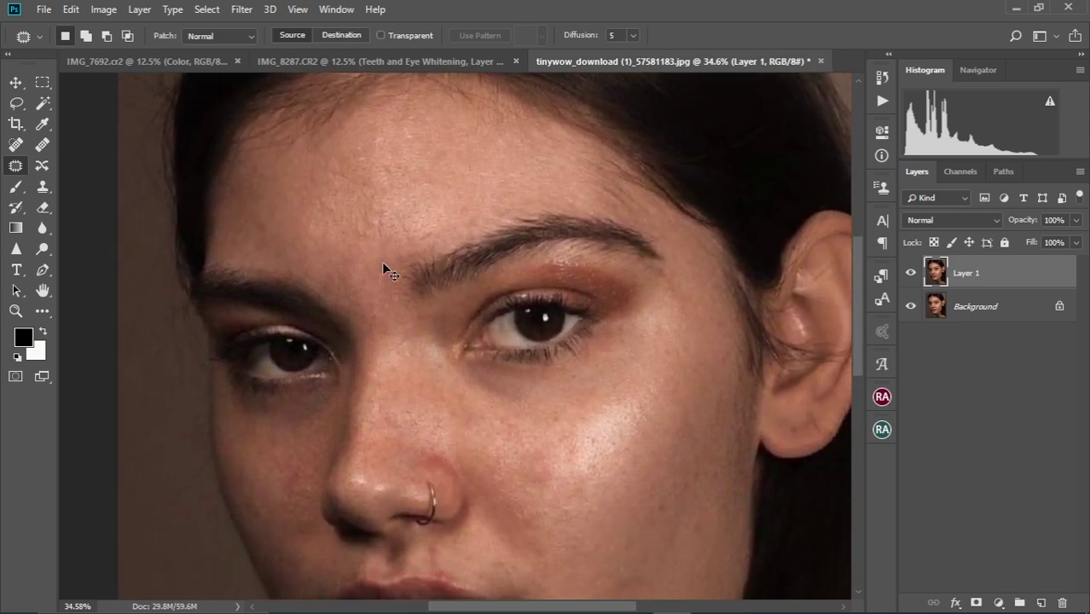
pyautogui.scroll(-3, 384, 271)
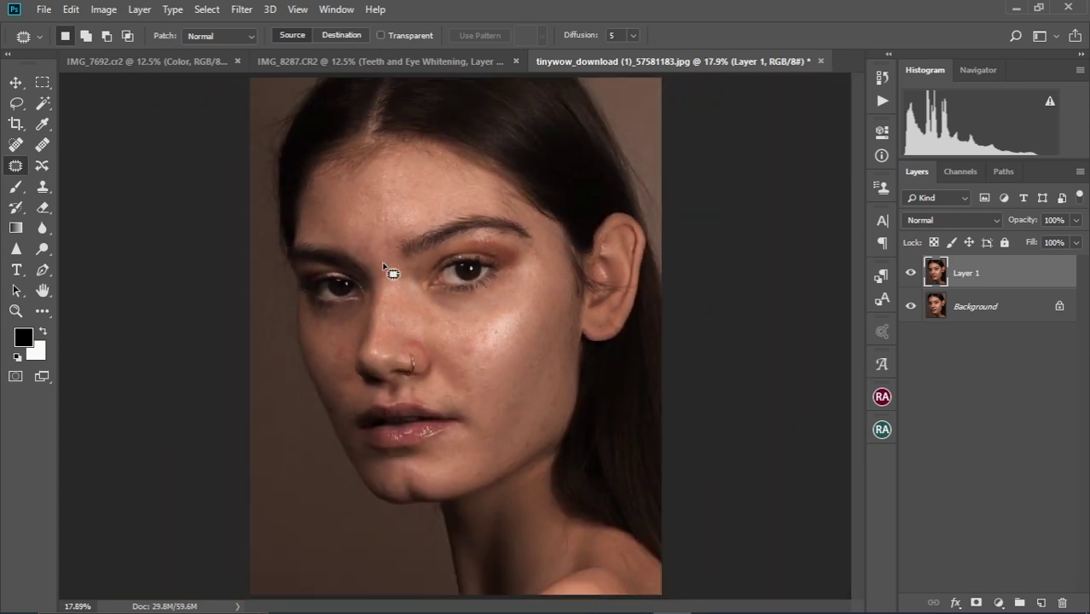
pyautogui.keyDown('shift'); pyautogui.click(975, 308); pyautogui.keyUp('shift')
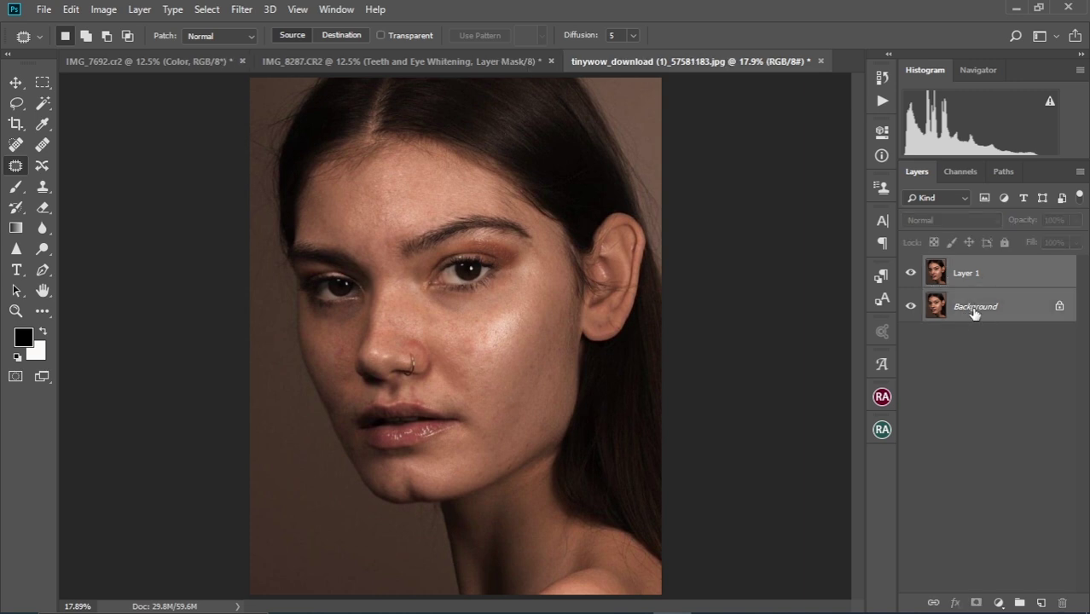
pyautogui.rightClick(971, 312)
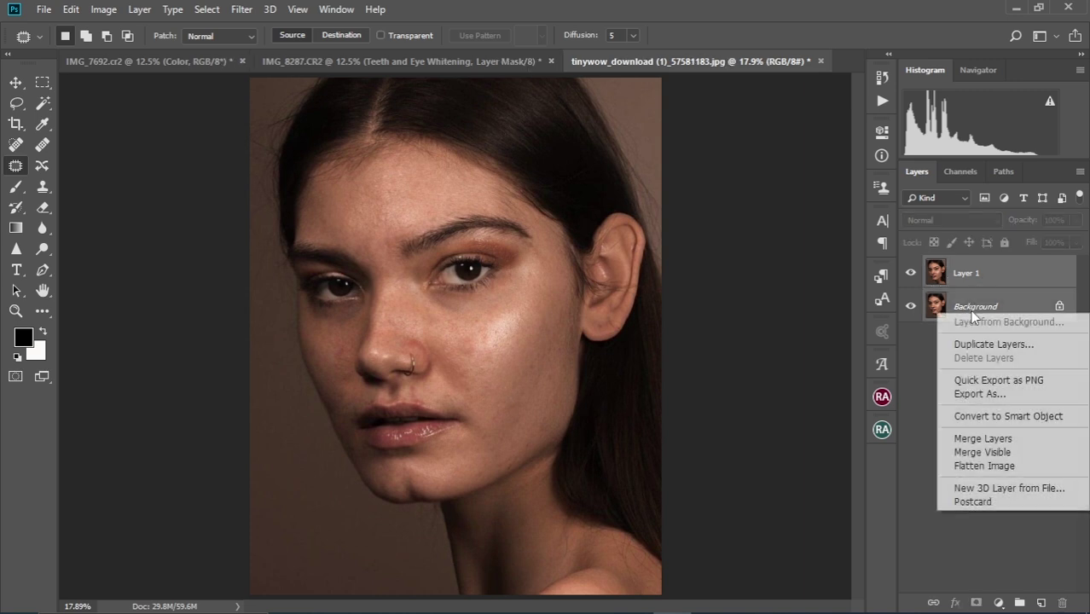
pyautogui.click(983, 440)
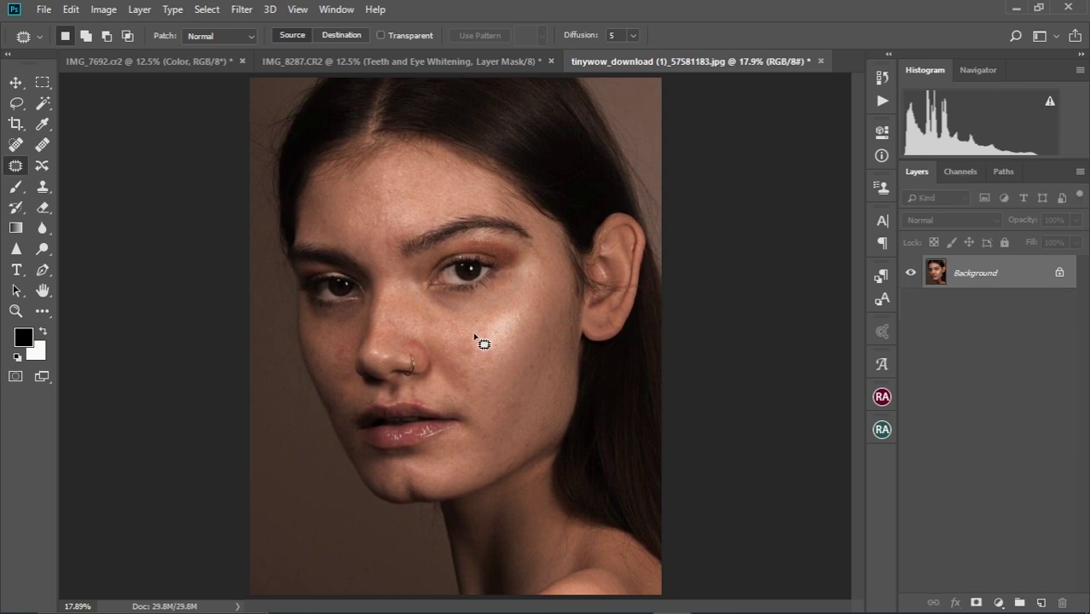
# Step: Duplicate the merged Background layer twice to get two identical copies above it
pyautogui.scroll(-4, 483, 342)
pyautogui.scroll(3, 483, 343)
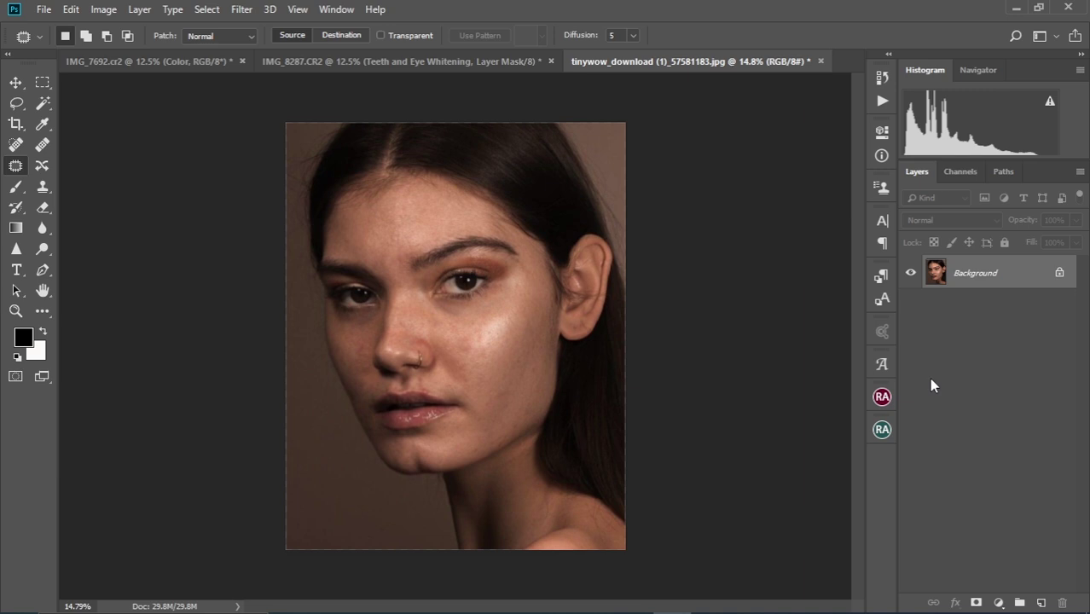
pyautogui.hotkey('ctrl', 'j')
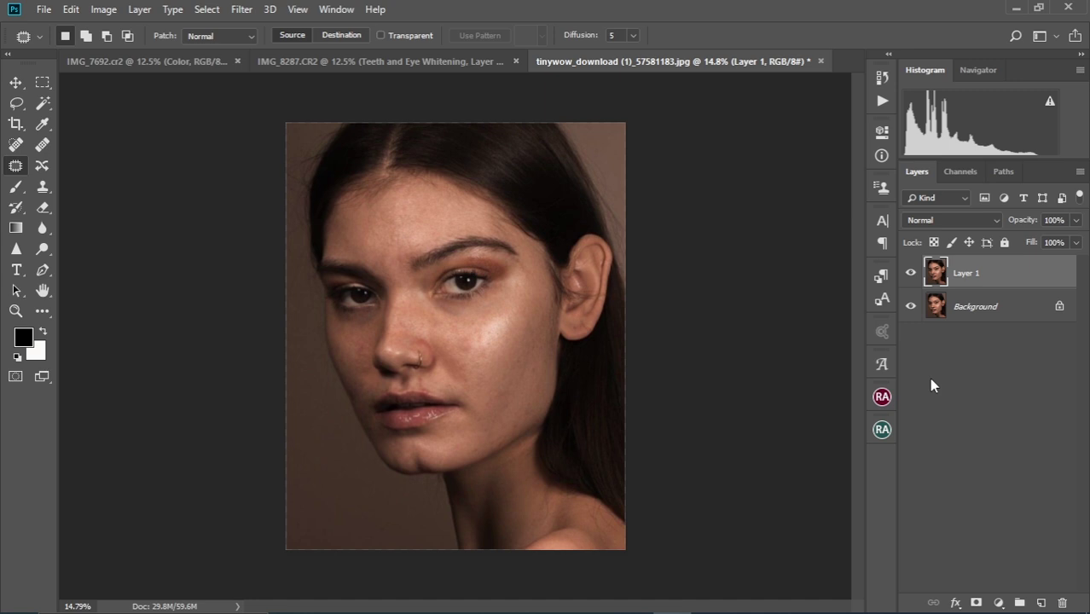
pyautogui.hotkey('ctrl', 'j')
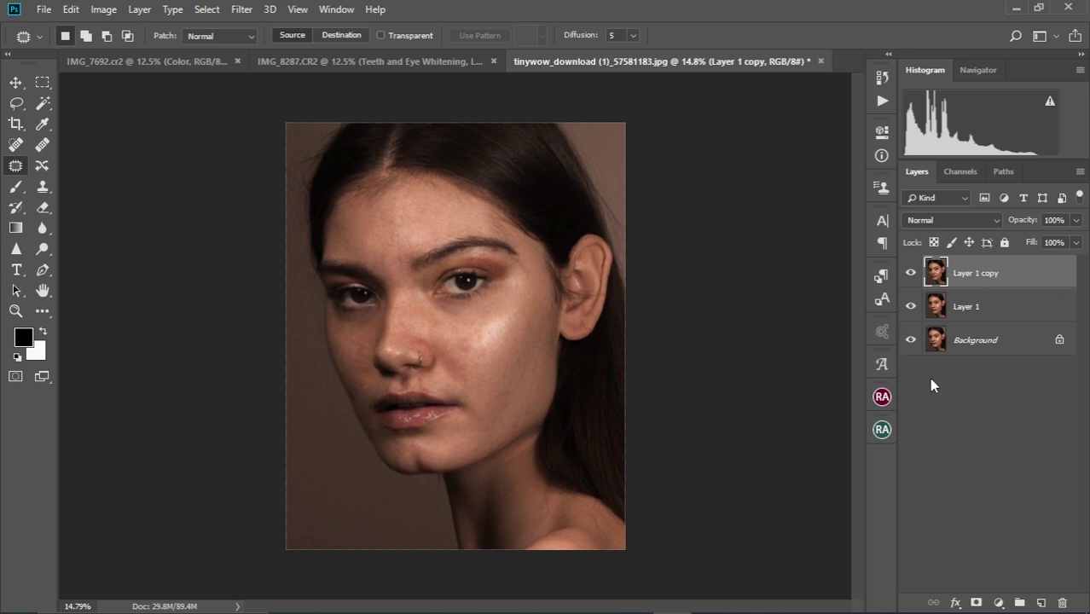
# Step: Rename the lower duplicate layer as color and the upper one as texture
pyautogui.doubleClick(963, 306)
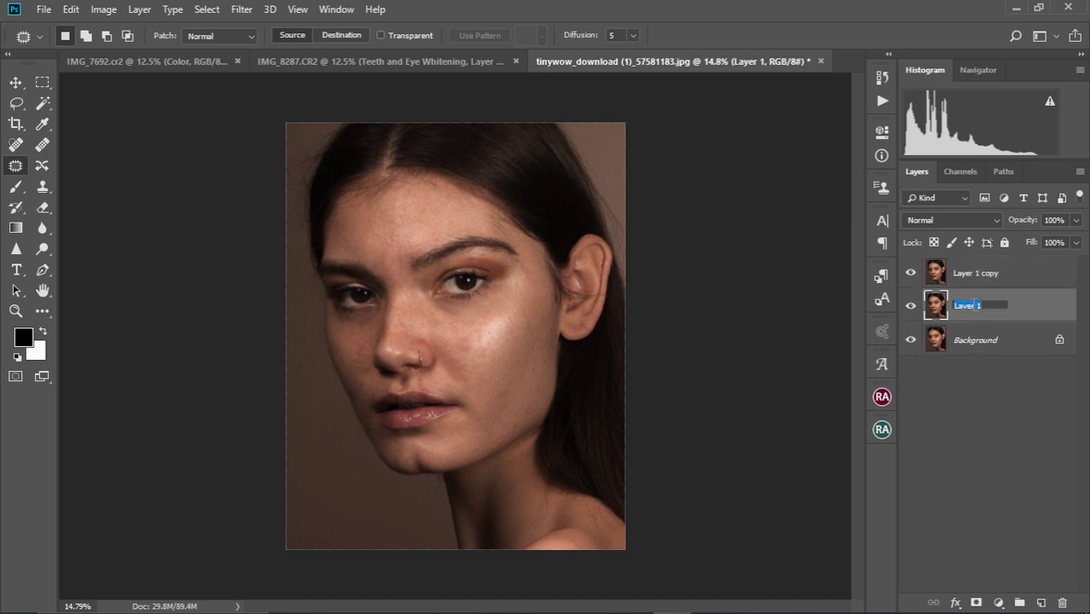
pyautogui.press('Return')
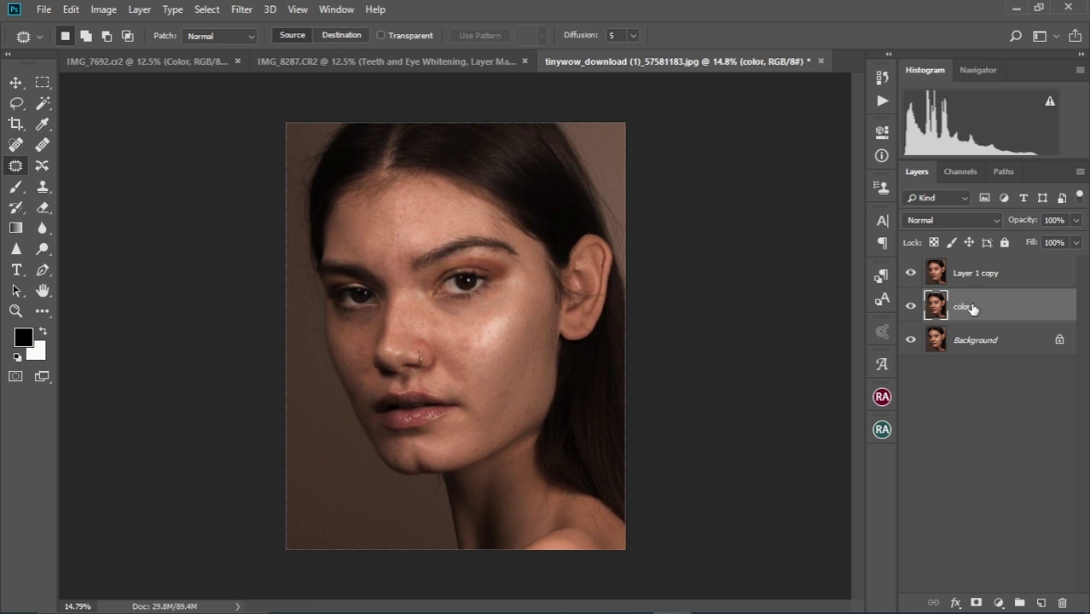
pyautogui.doubleClick(978, 273)
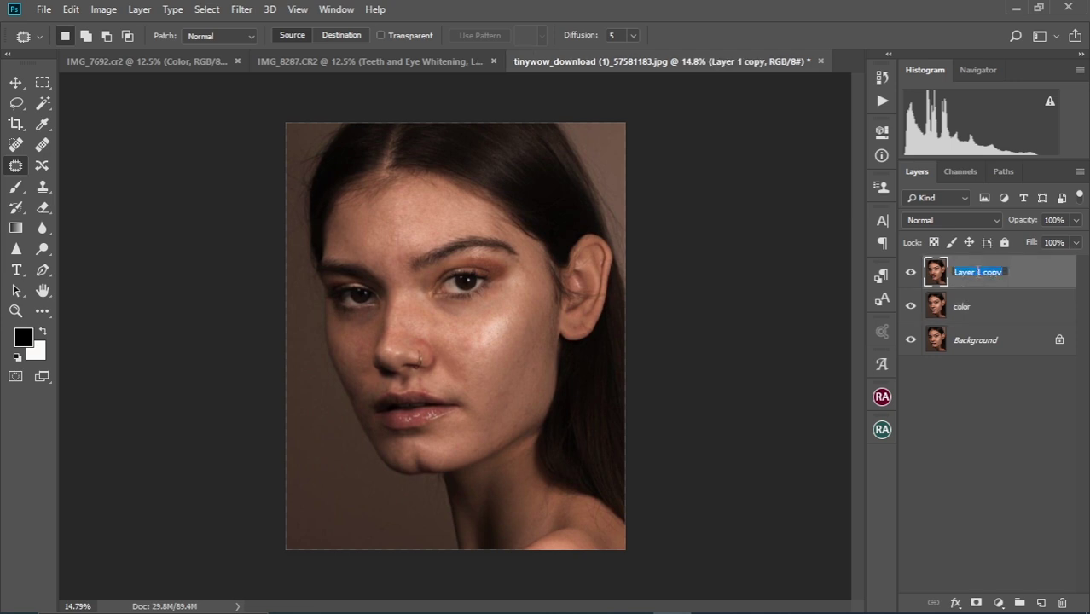
pyautogui.press('BackSpace')
pyautogui.write('texture')
pyautogui.press('Return')
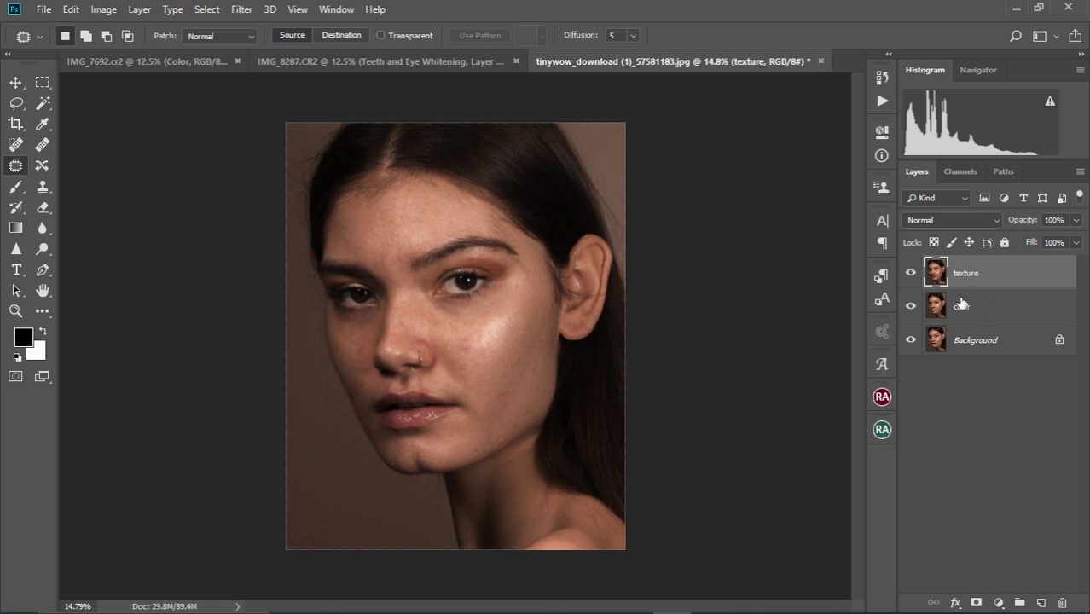
# Step: Group the texture and color layers and name the group fs
pyautogui.keyDown('shift'); pyautogui.click(996, 308); pyautogui.keyUp('shift')
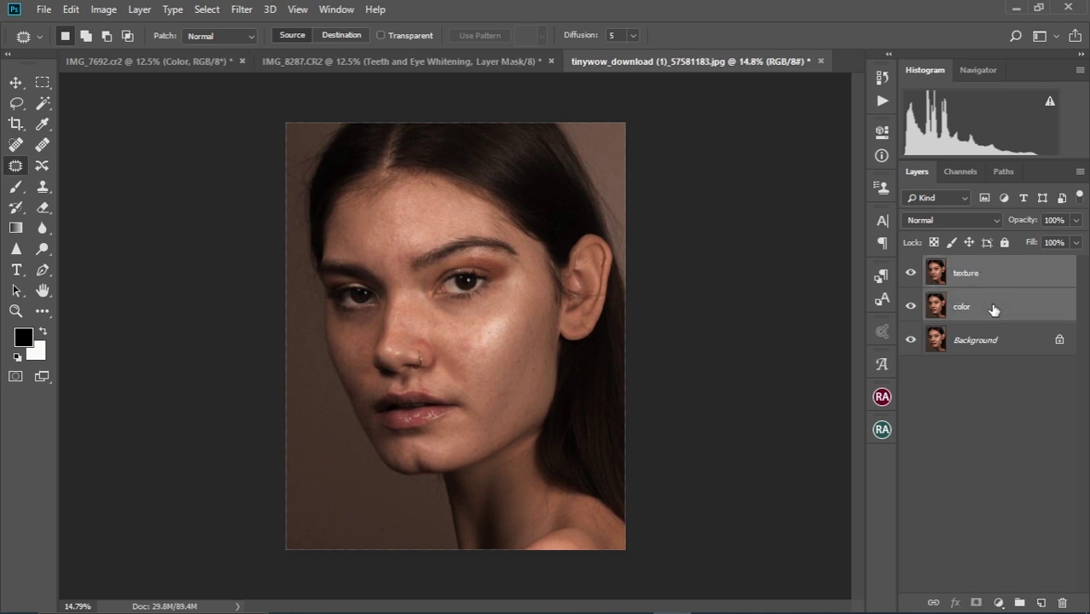
pyautogui.hotkey('ctrl', 'g')
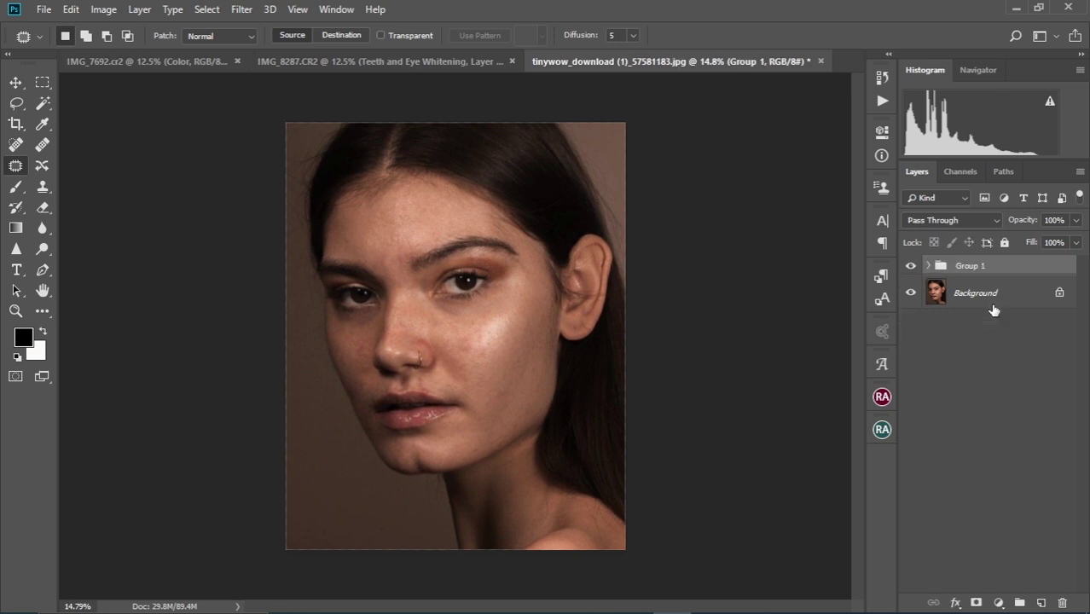
pyautogui.doubleClick(969, 267)
pyautogui.press('Return')
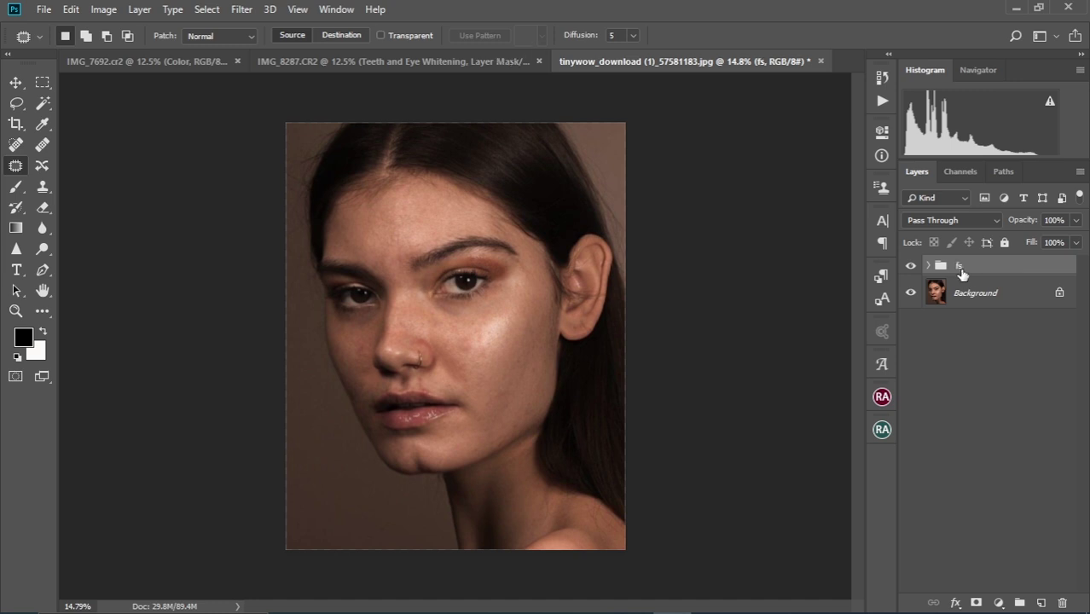
# Step: Expand the fs group and hide its texture layer
pyautogui.click(927, 266)
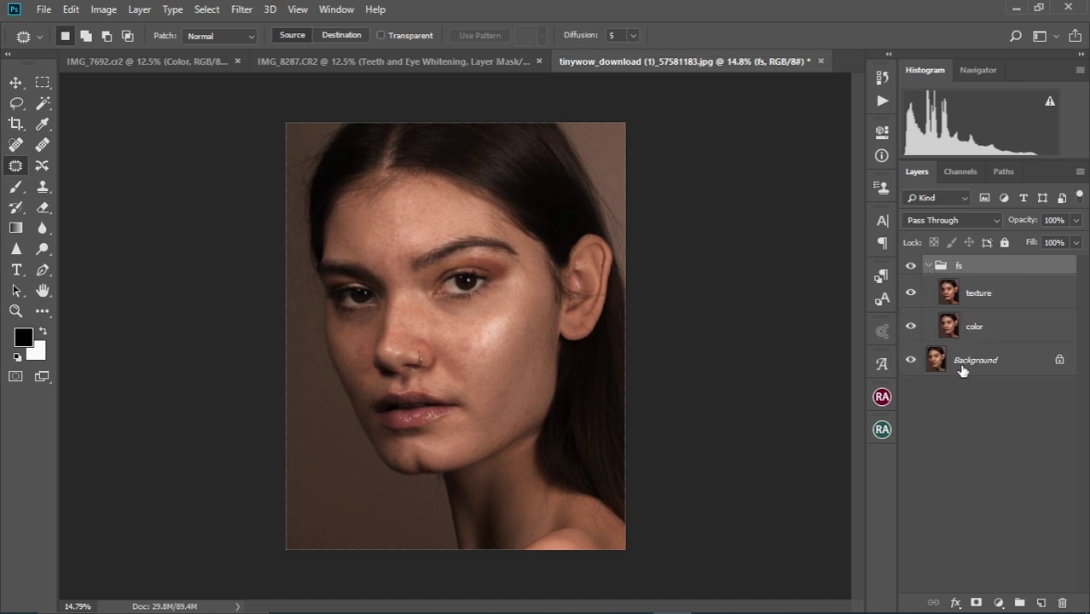
pyautogui.click(991, 331)
pyautogui.click(982, 292)
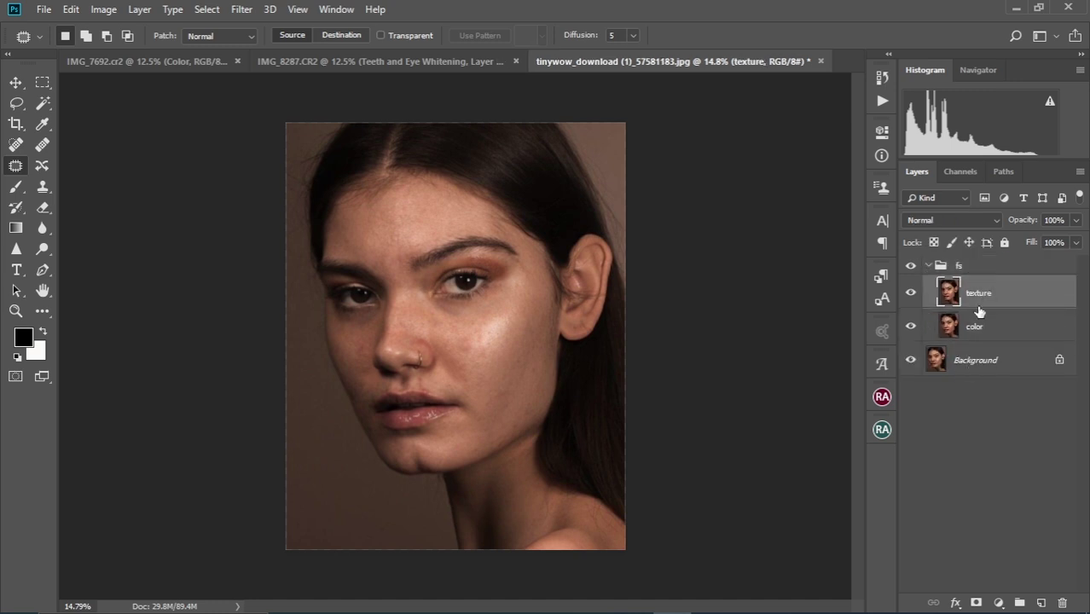
pyautogui.click(910, 294)
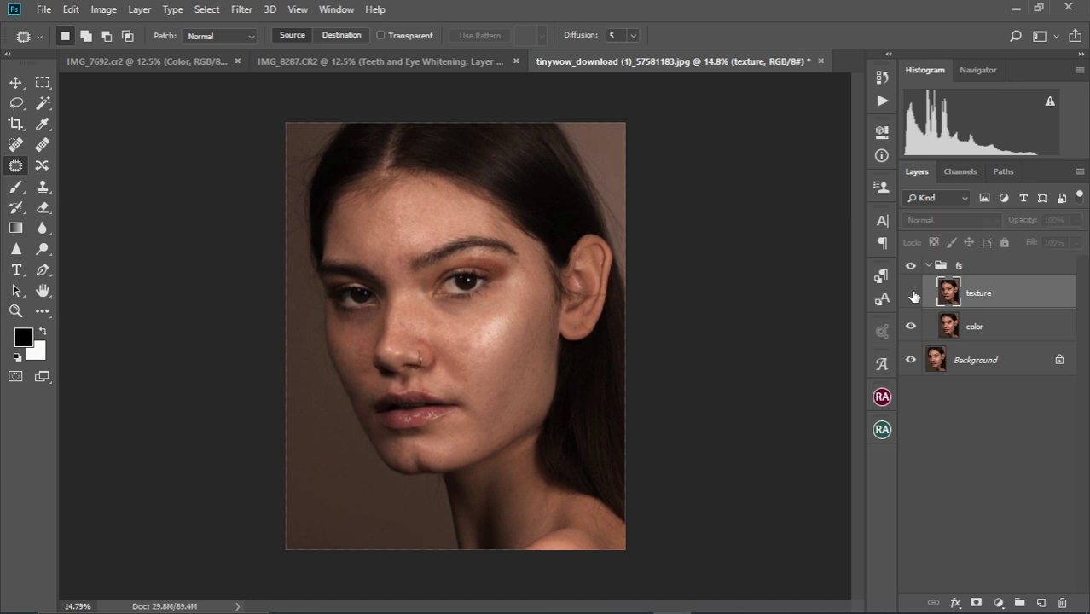
# Step: Apply a Gaussian Blur with a radius of 4.6 pixels to the color layer
pyautogui.click(980, 338)
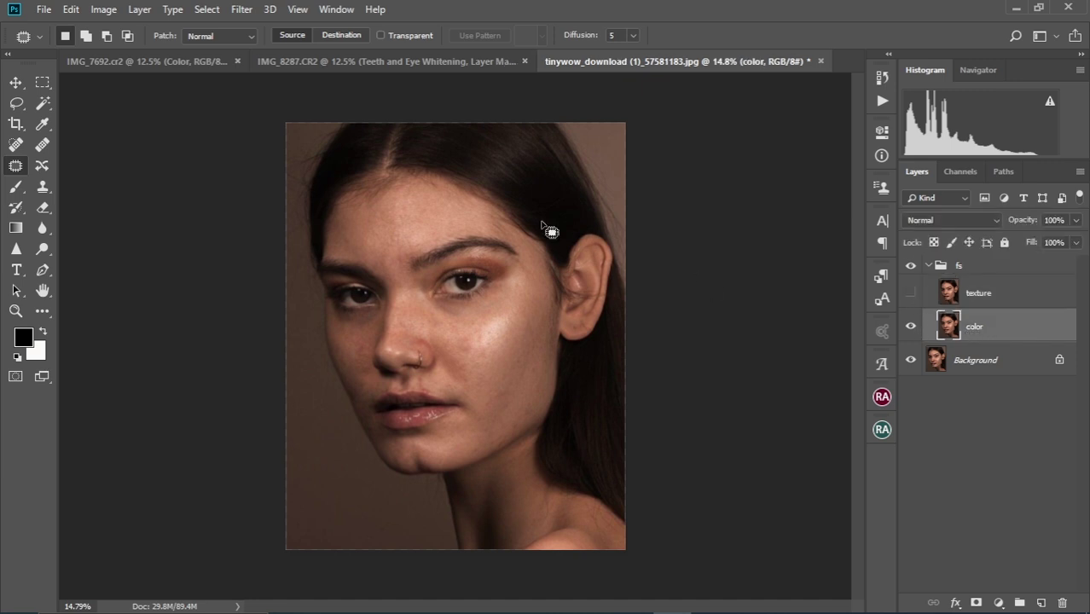
pyautogui.scroll(3, 506, 286)
pyautogui.scroll(1, 505, 288)
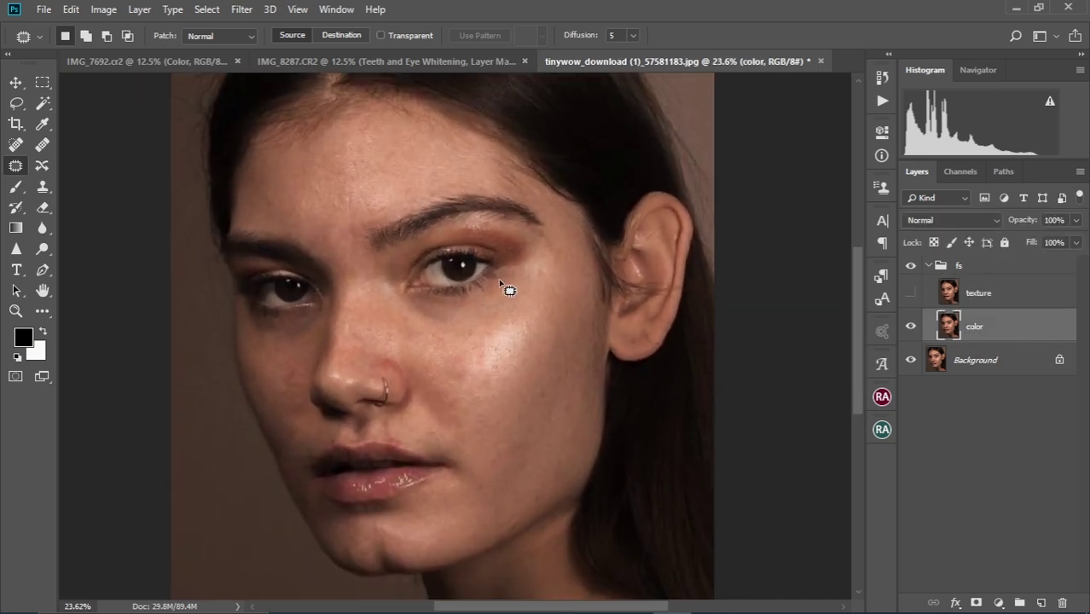
pyautogui.click(242, 10)
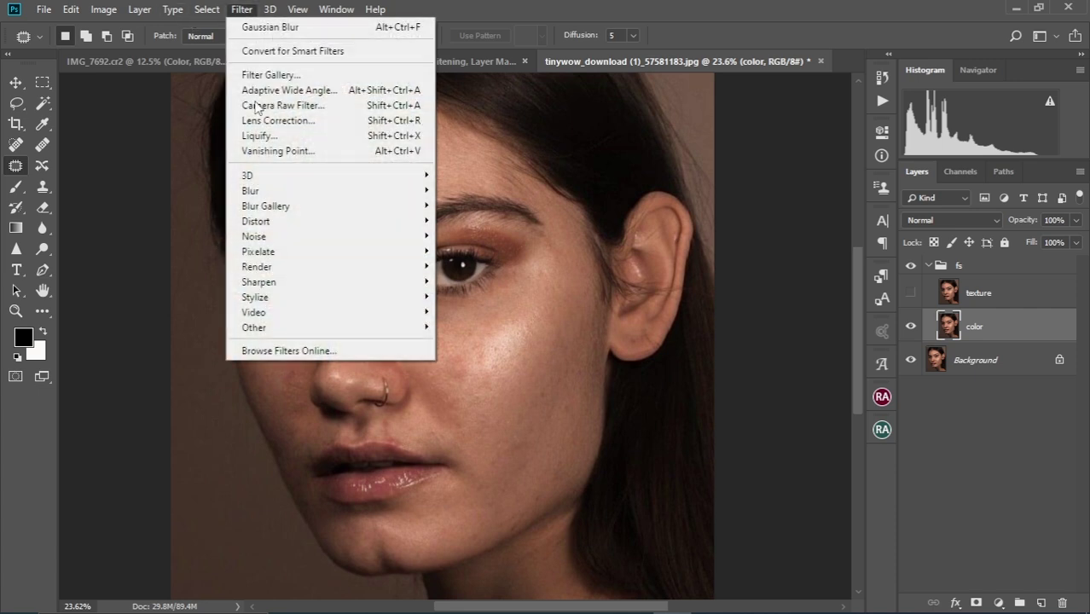
pyautogui.moveTo(275, 193)
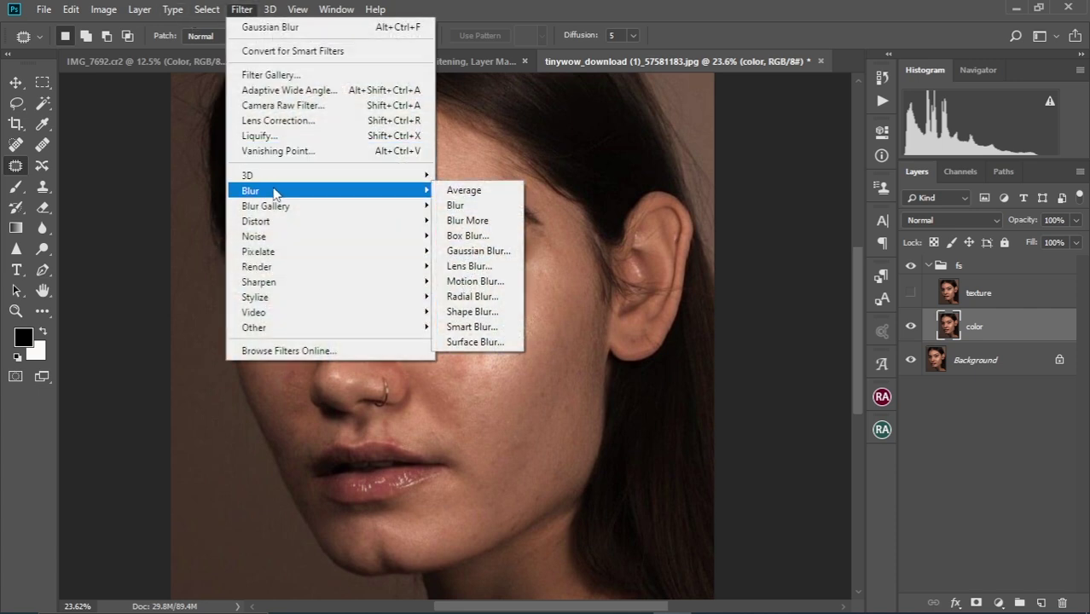
pyautogui.click(479, 251)
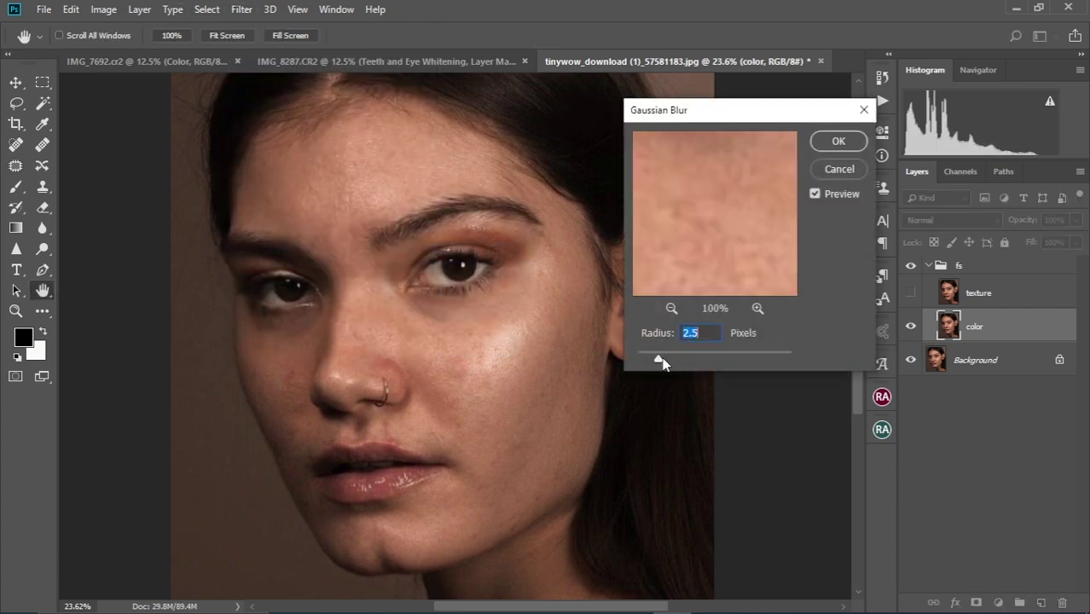
pyautogui.moveTo(662, 364); pyautogui.dragTo(672, 363)
pyautogui.moveTo(720, 194); pyautogui.dragTo(705, 259)
pyautogui.moveTo(690, 177); pyautogui.dragTo(706, 223)
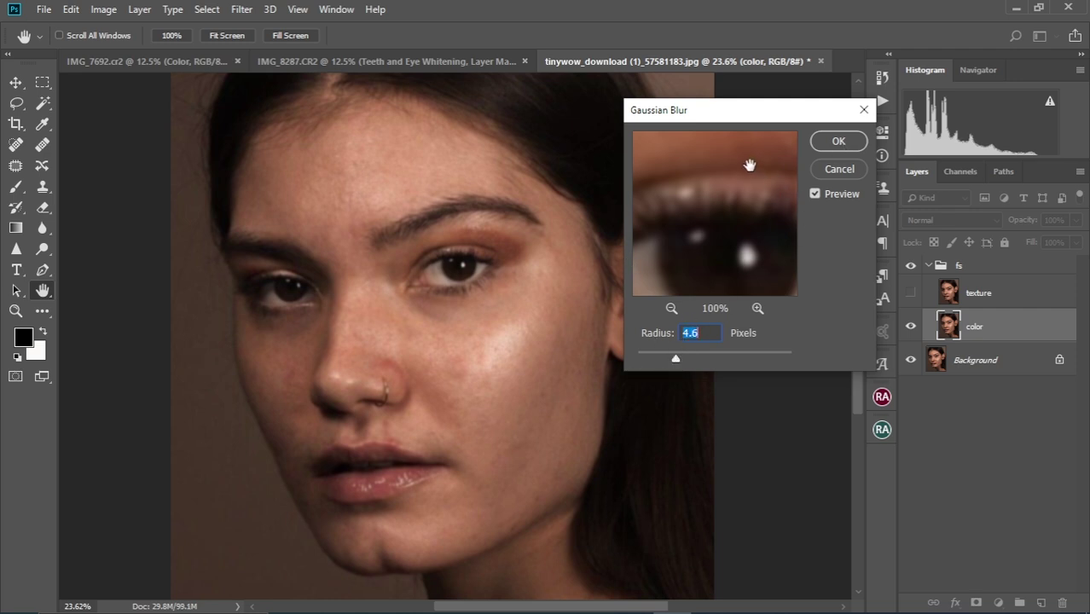
pyautogui.click(838, 141)
pyautogui.press('j')
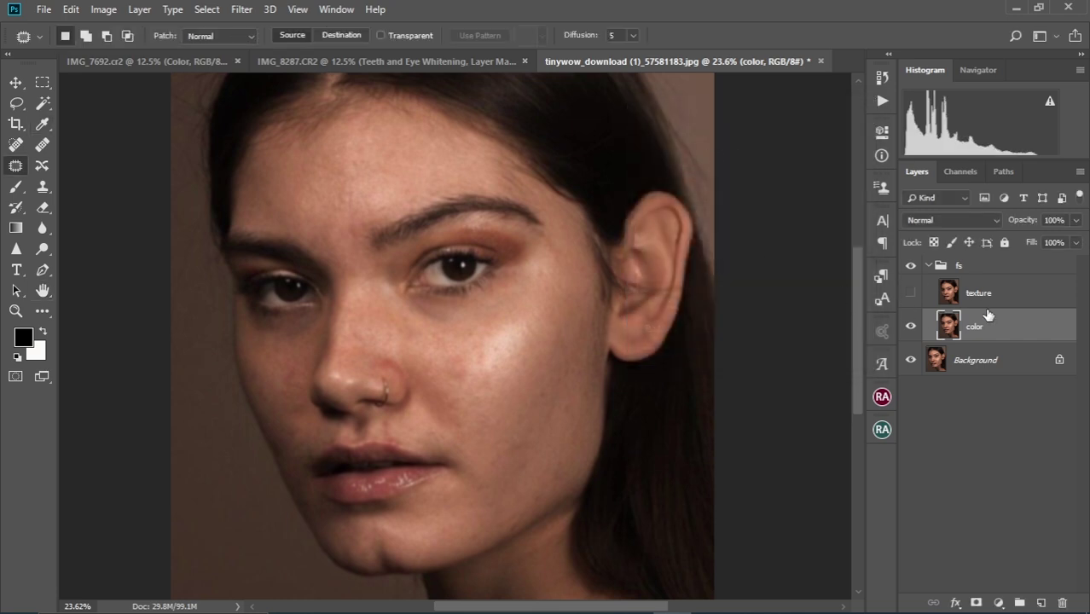
# Step: Show the texture layer and run Apply Image on it with the color layer as source, Subtract blending, scale 2 and offset 128
pyautogui.click(988, 293)
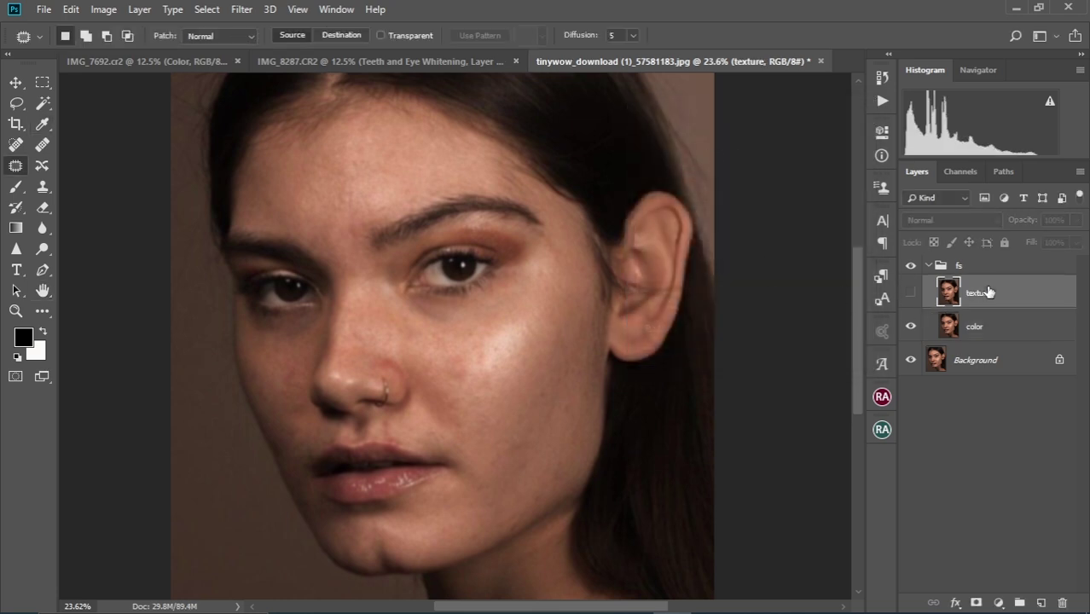
pyautogui.click(911, 292)
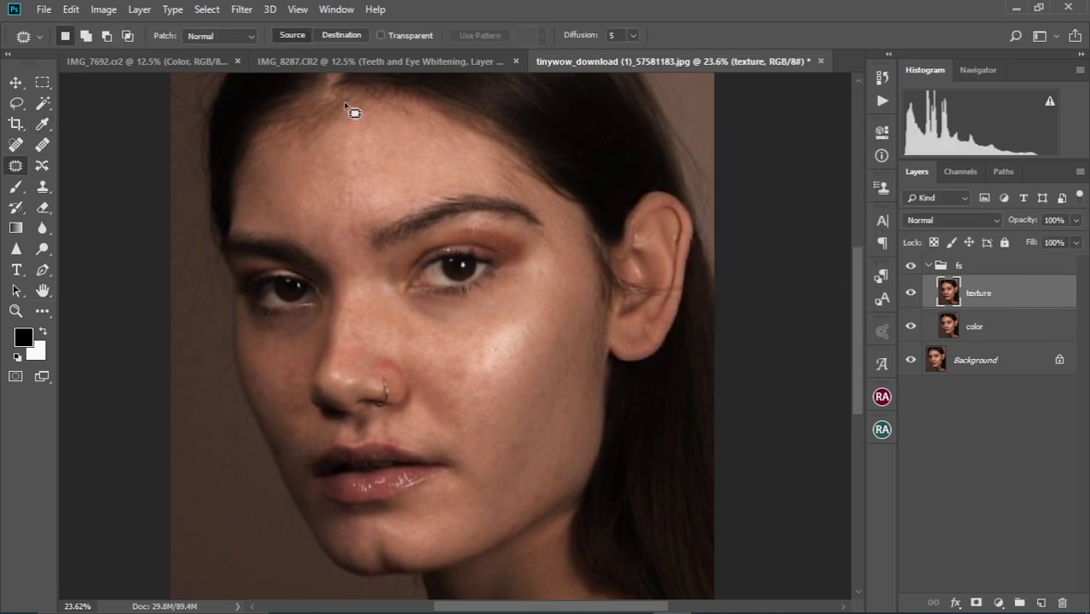
pyautogui.click(100, 10)
pyautogui.click(171, 243)
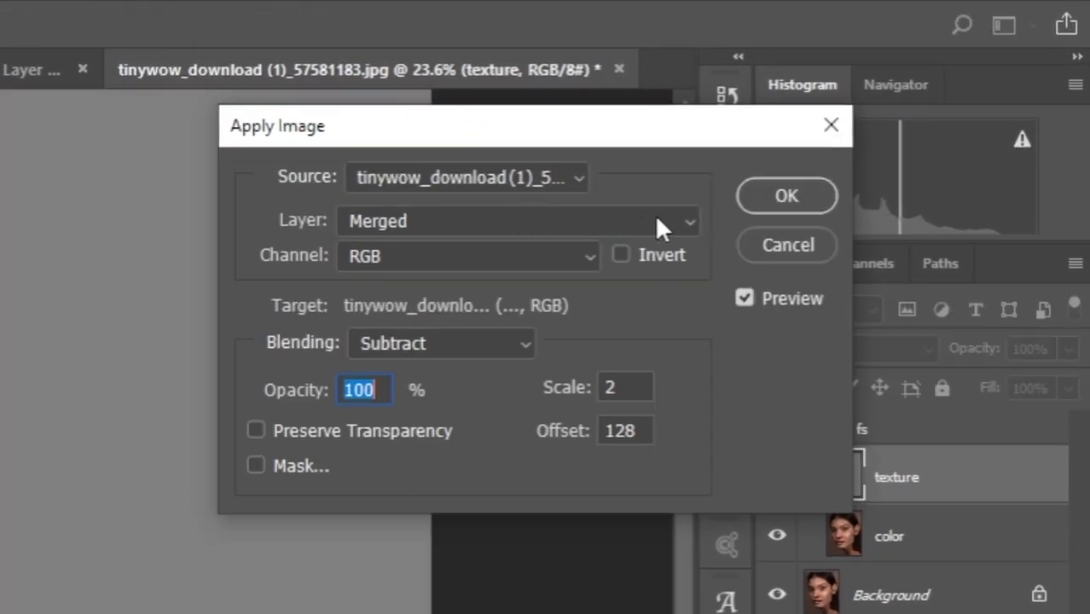
pyautogui.click(656, 218)
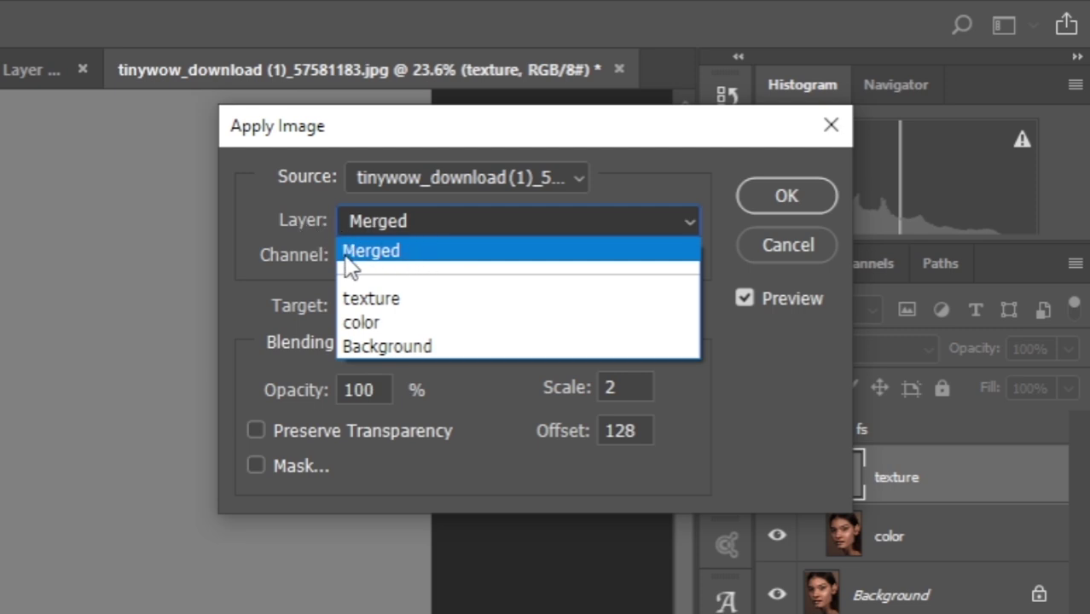
pyautogui.click(437, 323)
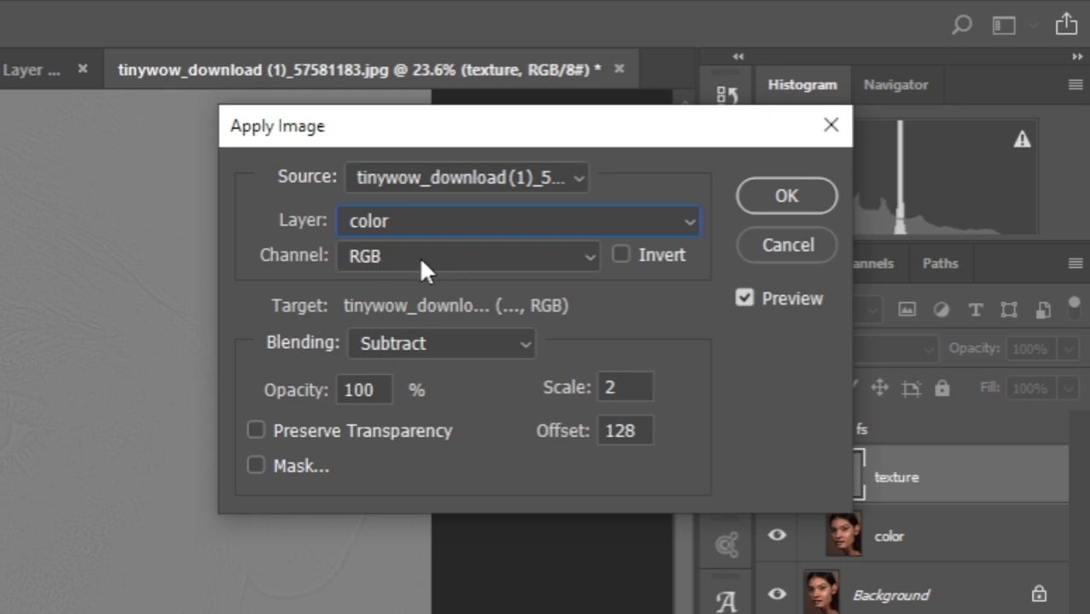
pyautogui.click(519, 341)
pyautogui.scroll(5, 521, 349)
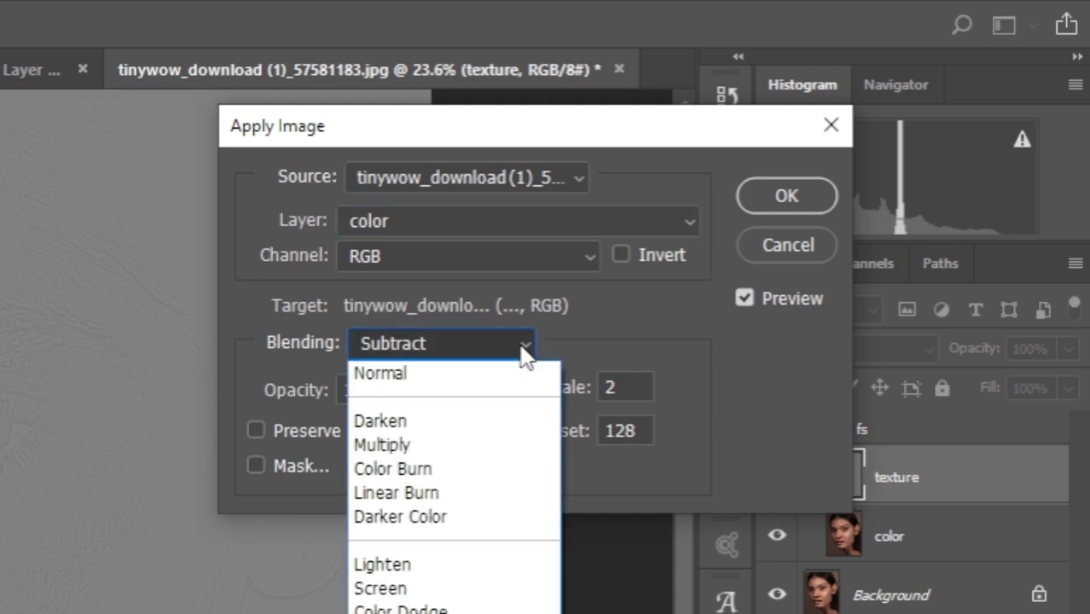
pyautogui.press('Escape')
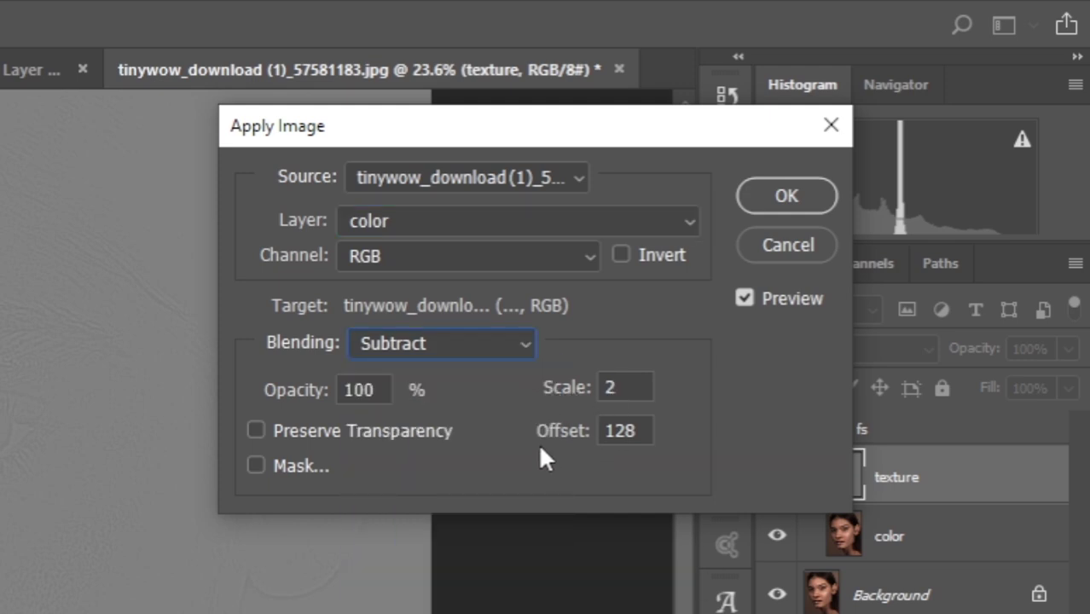
pyautogui.click(778, 194)
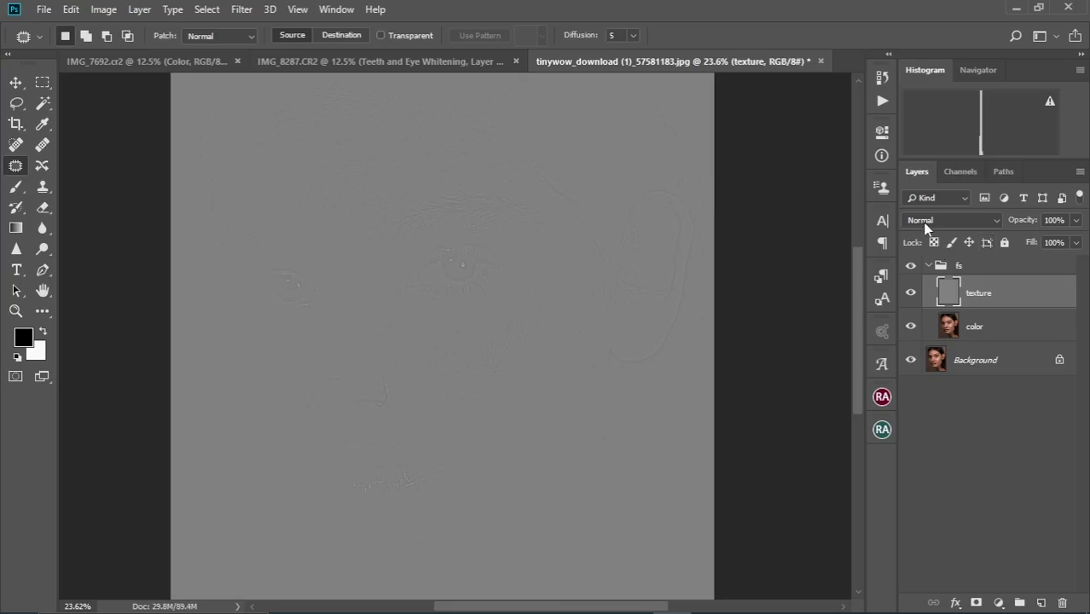
# Step: Set the texture layer's blend mode to Linear Light
pyautogui.click(991, 222)
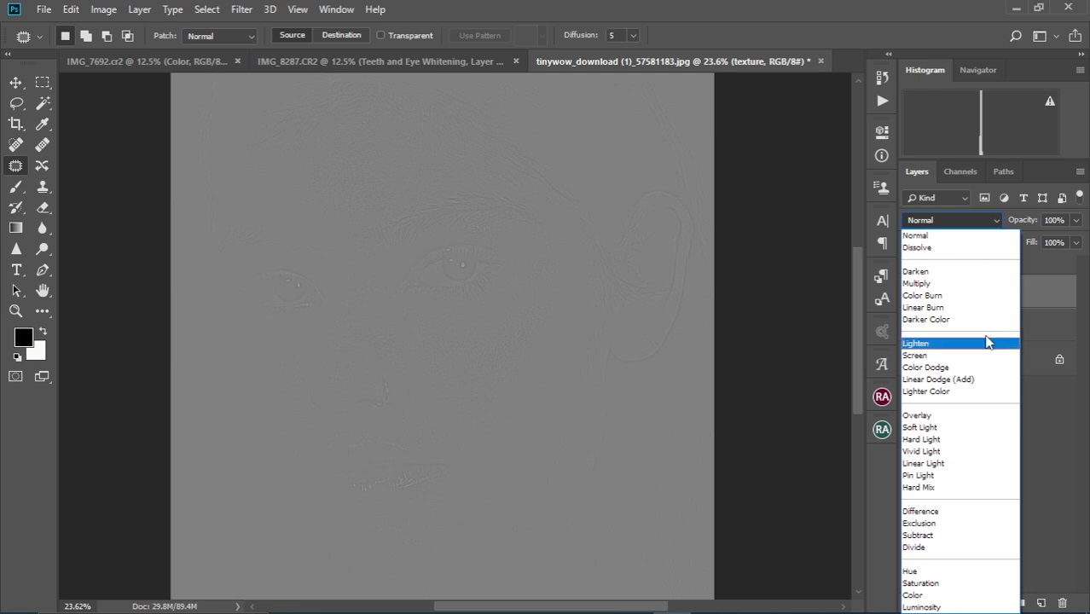
pyautogui.click(960, 464)
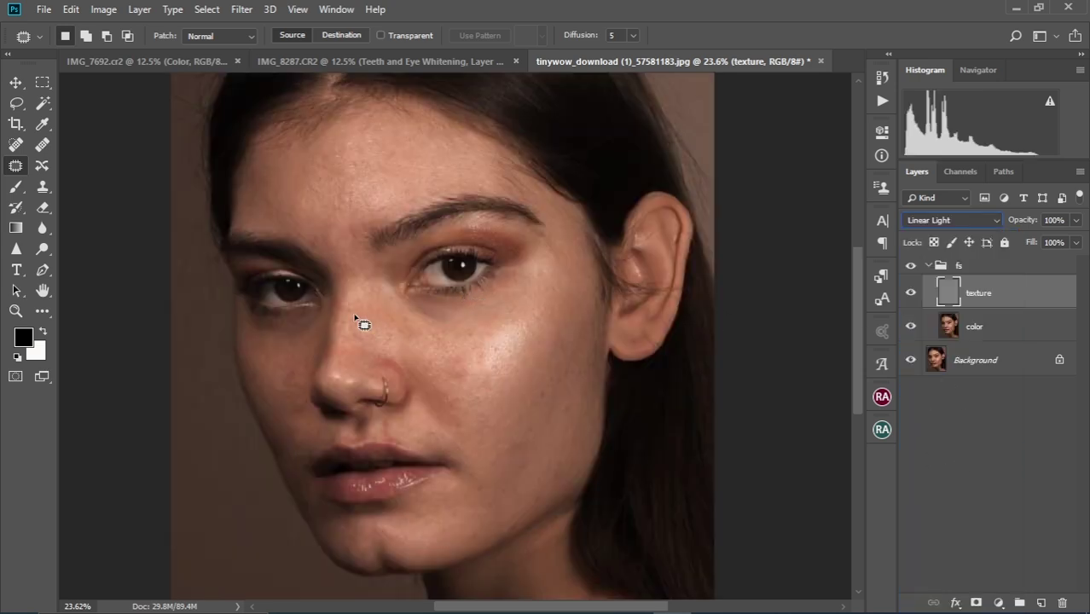
pyautogui.scroll(-1, 357, 317)
pyautogui.scroll(-1, 356, 318)
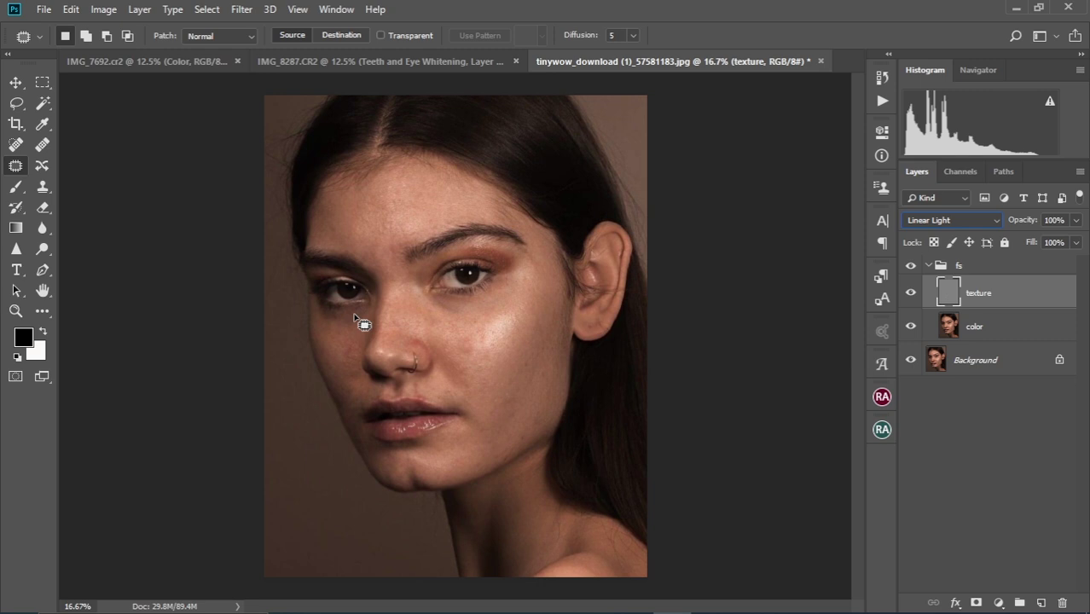
pyautogui.click(928, 266)
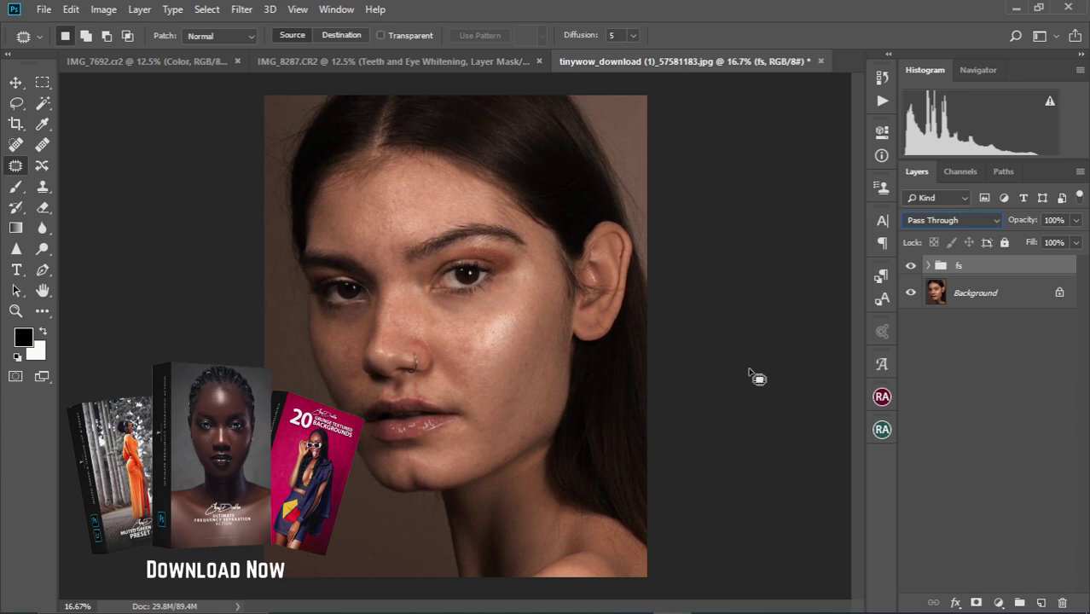
pyautogui.click(928, 266)
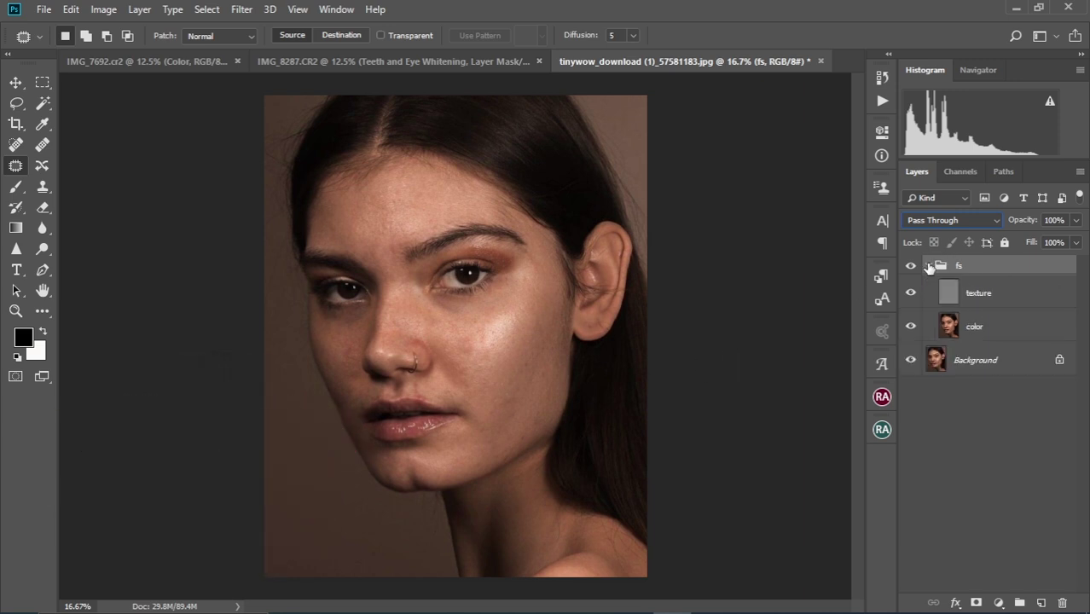
# Step: Select the color layer and smooth the cheeks' skin tones with the Mixer Brush at size 300
pyautogui.click(999, 328)
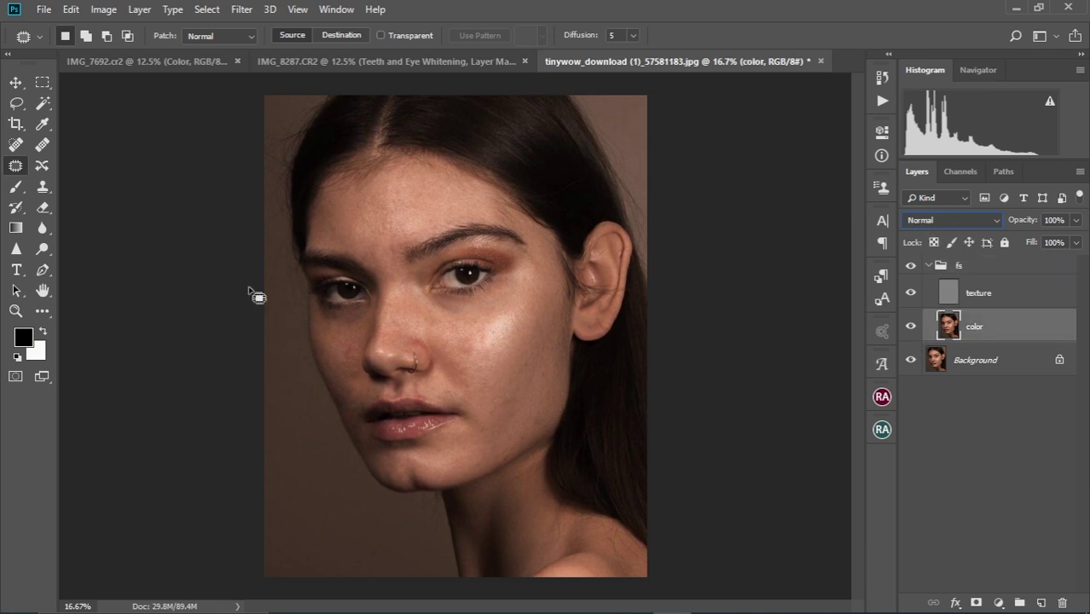
pyautogui.click(41, 312)
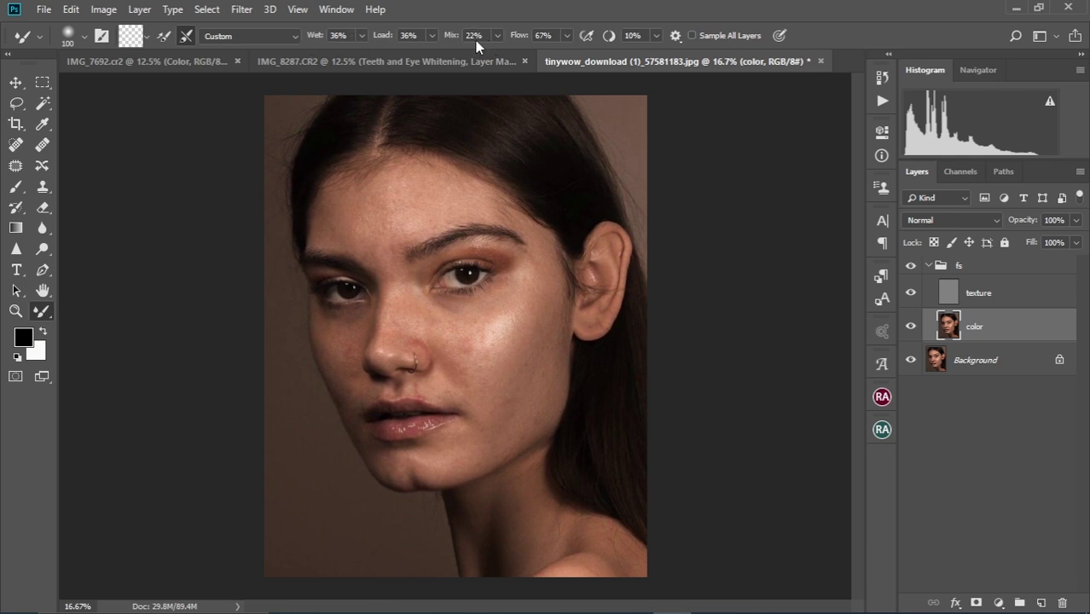
pyautogui.scroll(2, 469, 332)
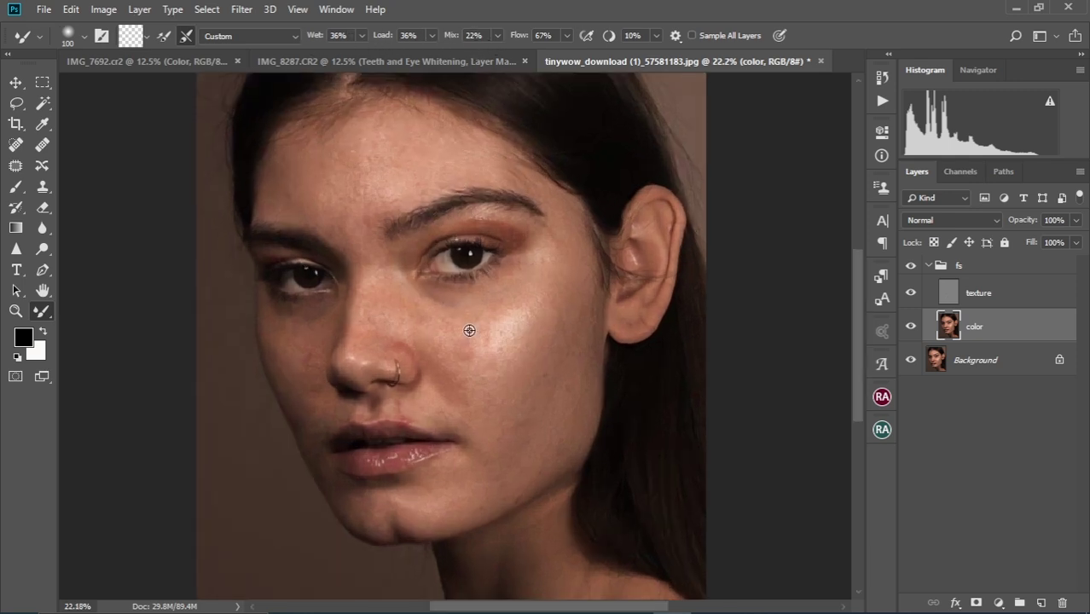
pyautogui.press(']')
pyautogui.press(']')
pyautogui.press(']')
pyautogui.press(']')
pyautogui.press(']')
pyautogui.press(']')
pyautogui.press(']')
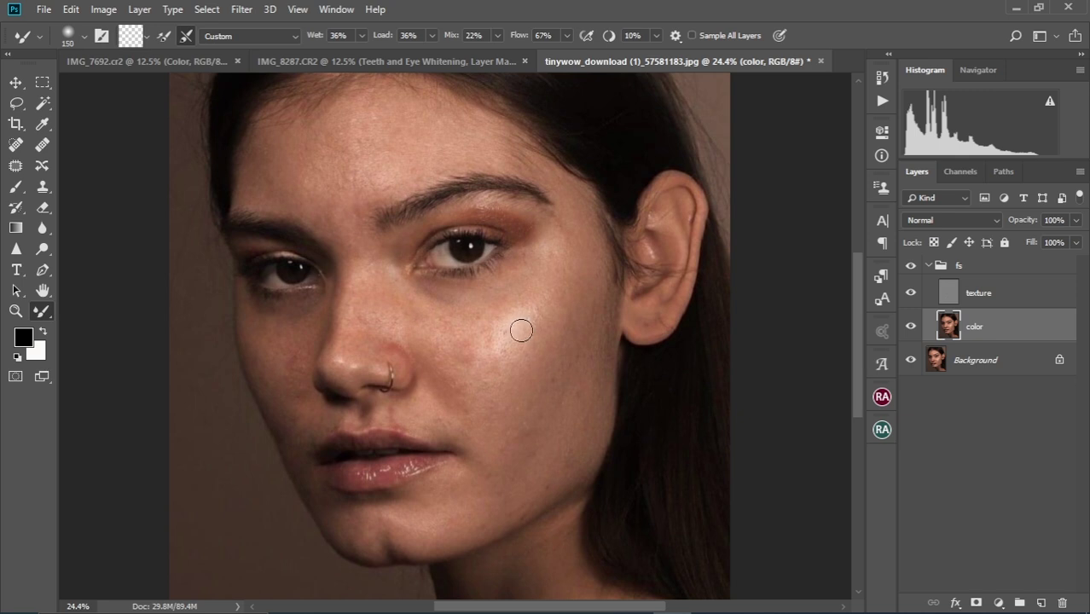
pyautogui.press('[')
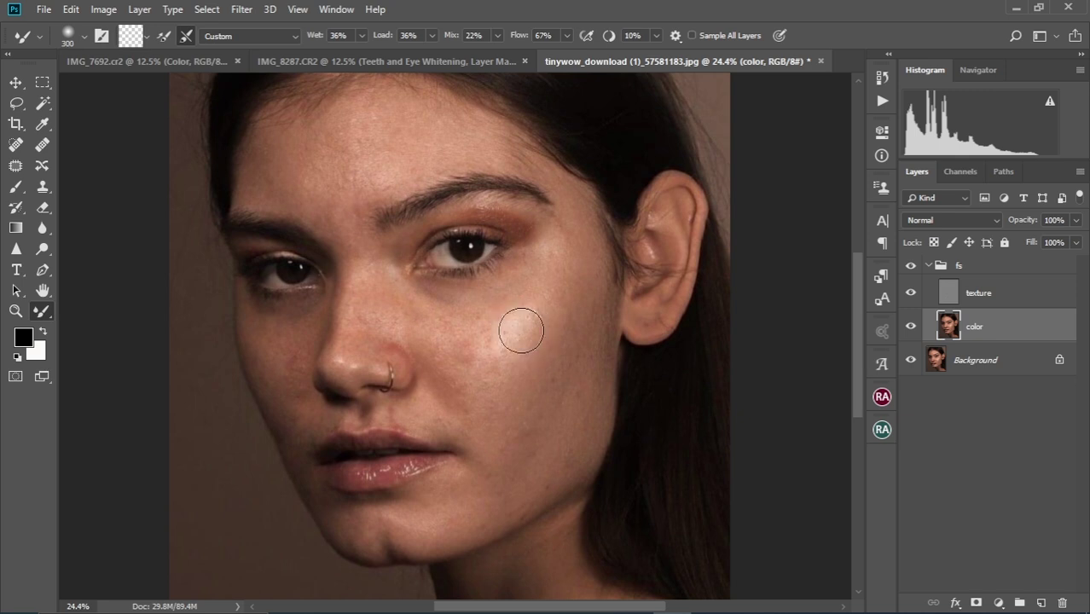
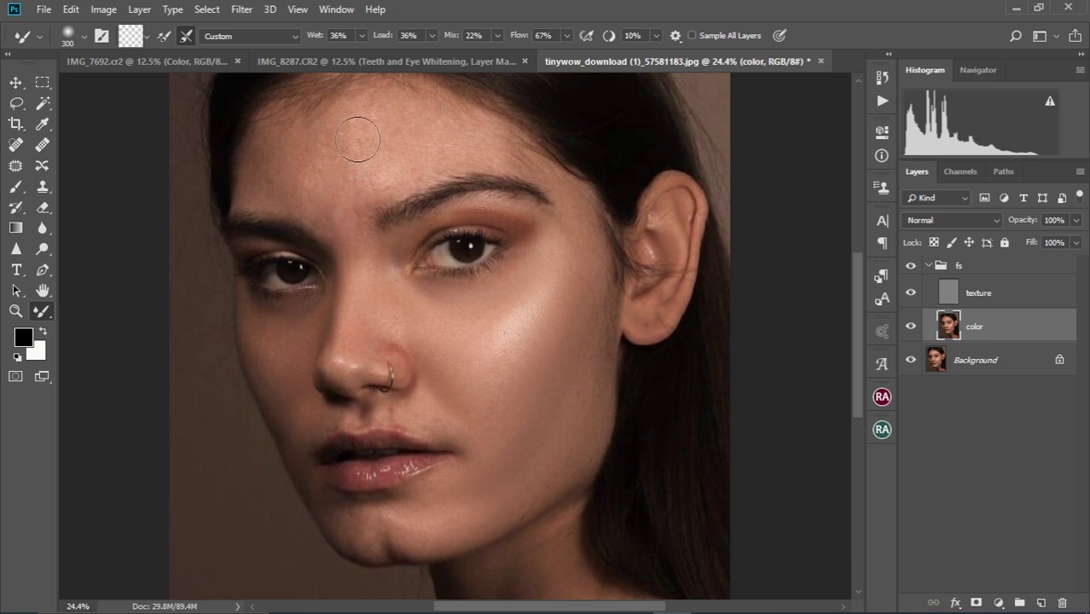
# Step: Blend the uneven tones on the forehead with the Mixer Brush, ending at size 400
pyautogui.press('[')
pyautogui.press('[')
pyautogui.scroll(-1, 366, 210)
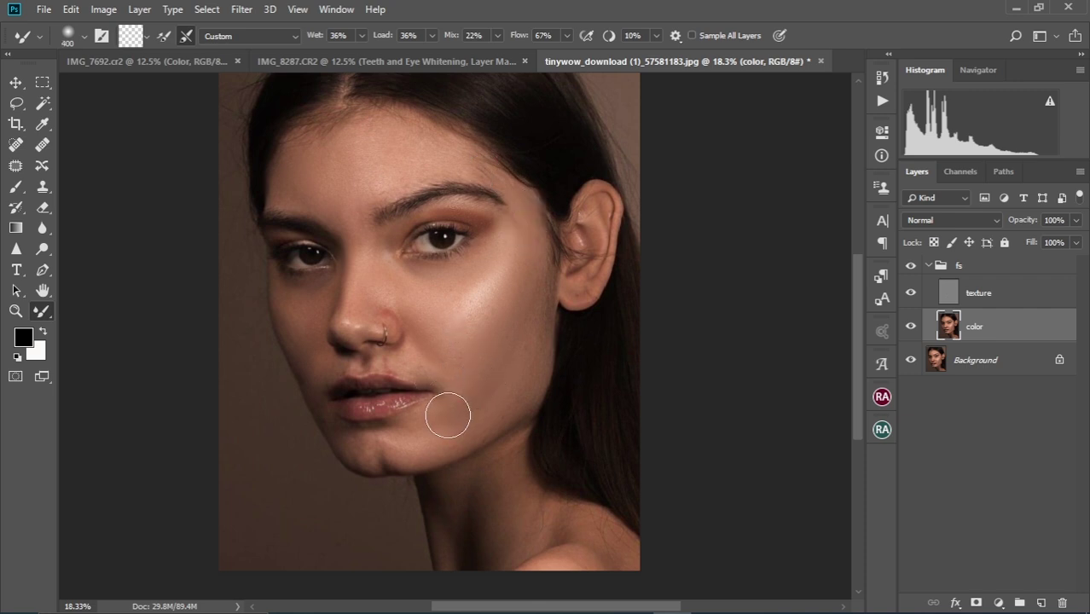
# Step: Reduce the Mixer Brush to size 150 and 125 and blend the skin around the mouth and nose
pyautogui.press('[')
pyautogui.scroll(7, 393, 458)
pyautogui.press('[')
pyautogui.press('[')
pyautogui.press('[')
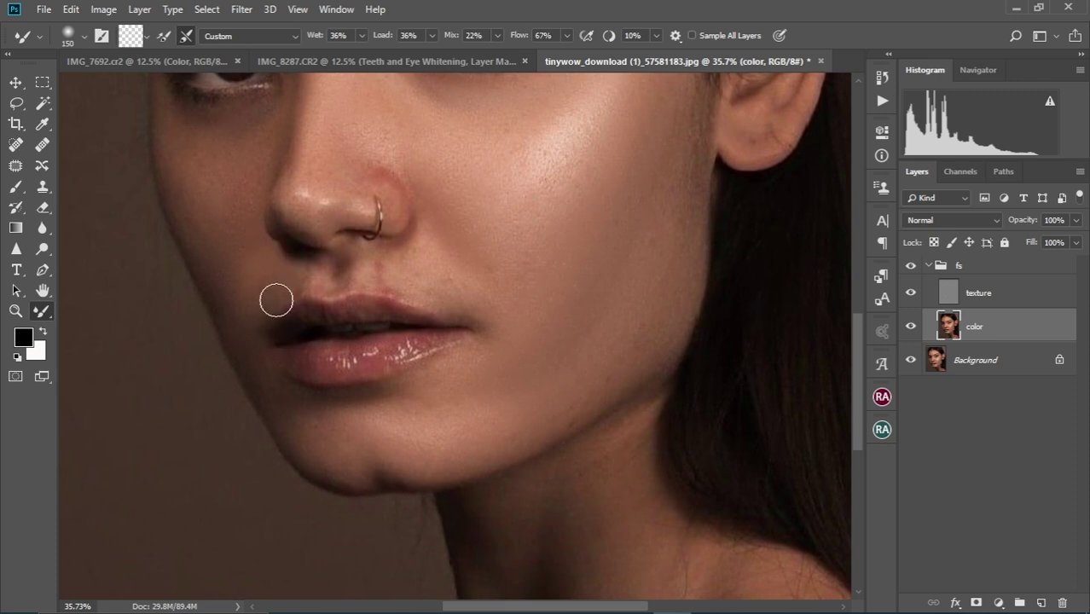
pyautogui.press('[')
pyautogui.press('[')
pyautogui.press('[')
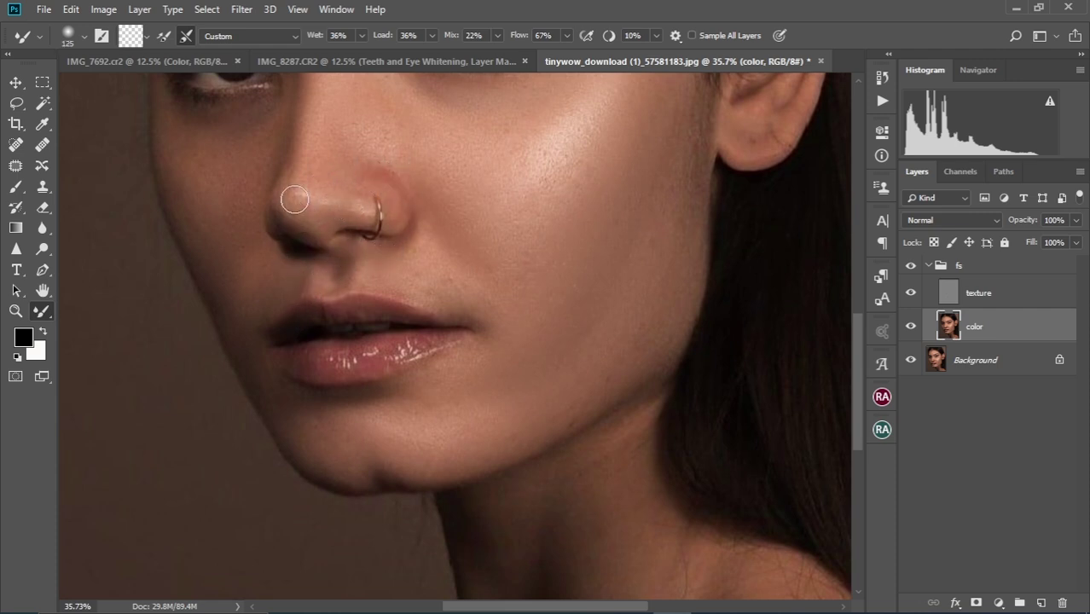
# Step: Blend the shaded cheek beside the nose and under the eye with the brush at size 200
pyautogui.press(']')
pyautogui.press(']')
pyautogui.press(']')
pyautogui.moveTo(256, 190); pyautogui.dragTo(298, 318)
pyautogui.press(']')
pyautogui.press(']')
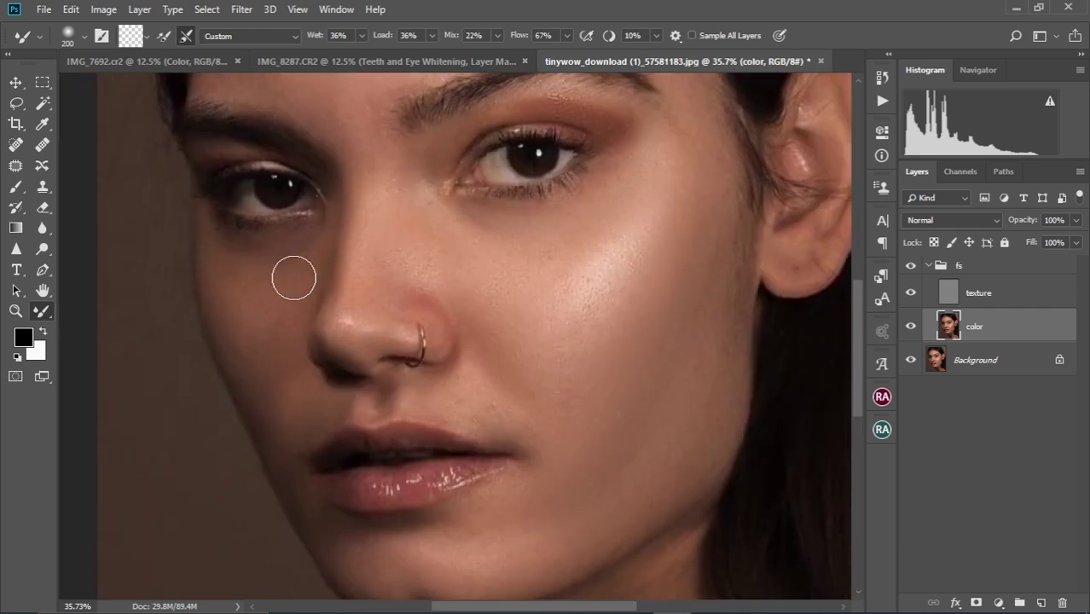
# Step: Blend the skin around the shaded eye and below its eyebrow with the brush at size 125
pyautogui.moveTo(317, 216); pyautogui.dragTo(341, 345)
pyautogui.press('[')
pyautogui.press('[')
pyautogui.press('[')
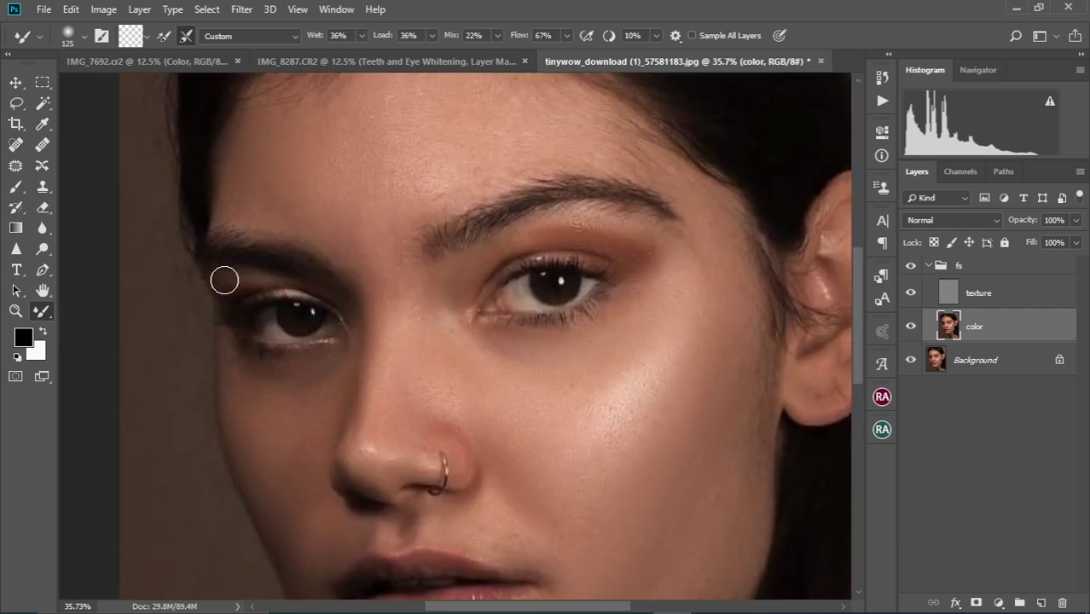
pyautogui.scroll(-4, 392, 307)
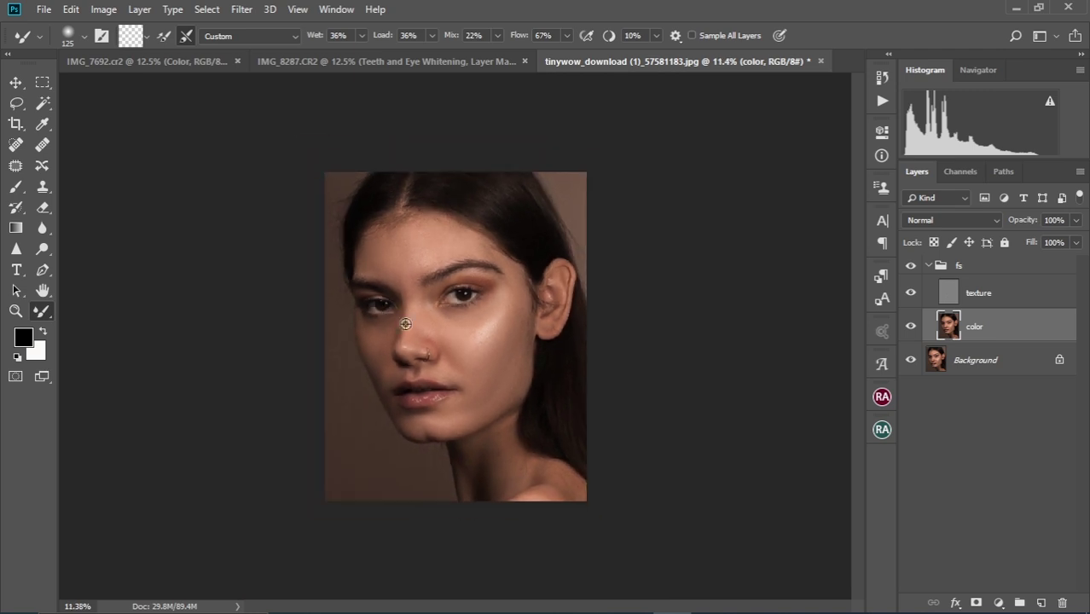
# Step: Blend the inner cheek beside the nose at brush size 300 and the skin near the mouth corner at size 175
pyautogui.scroll(3, 385, 275)
pyautogui.press(']')
pyautogui.press(']')
pyautogui.press(']')
pyautogui.press(']')
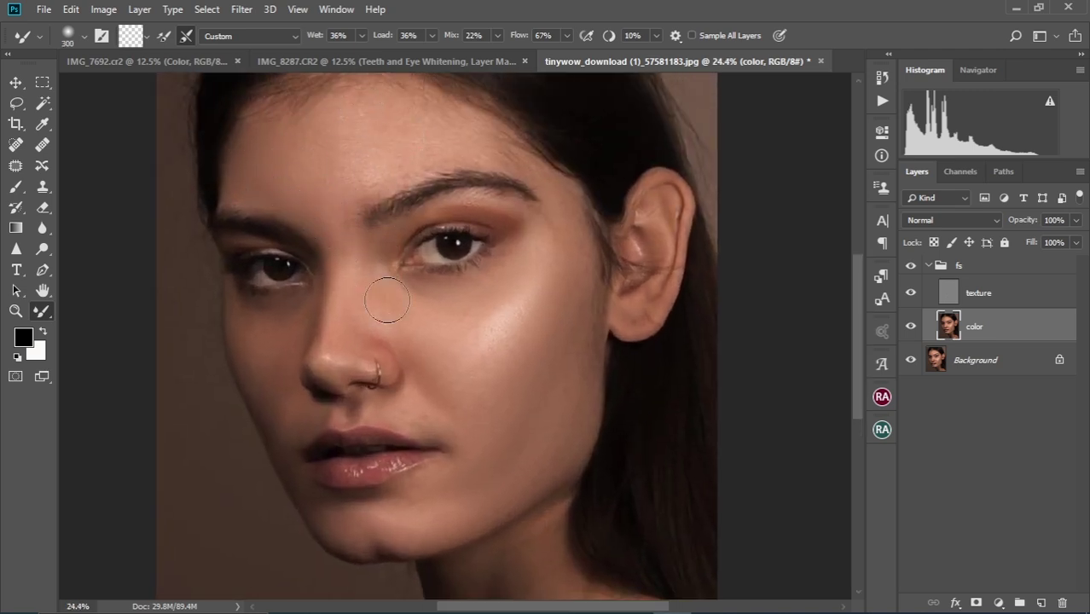
pyautogui.scroll(-1, 493, 403)
pyautogui.press('[')
pyautogui.press('[')
pyautogui.press('[')
pyautogui.press('[')
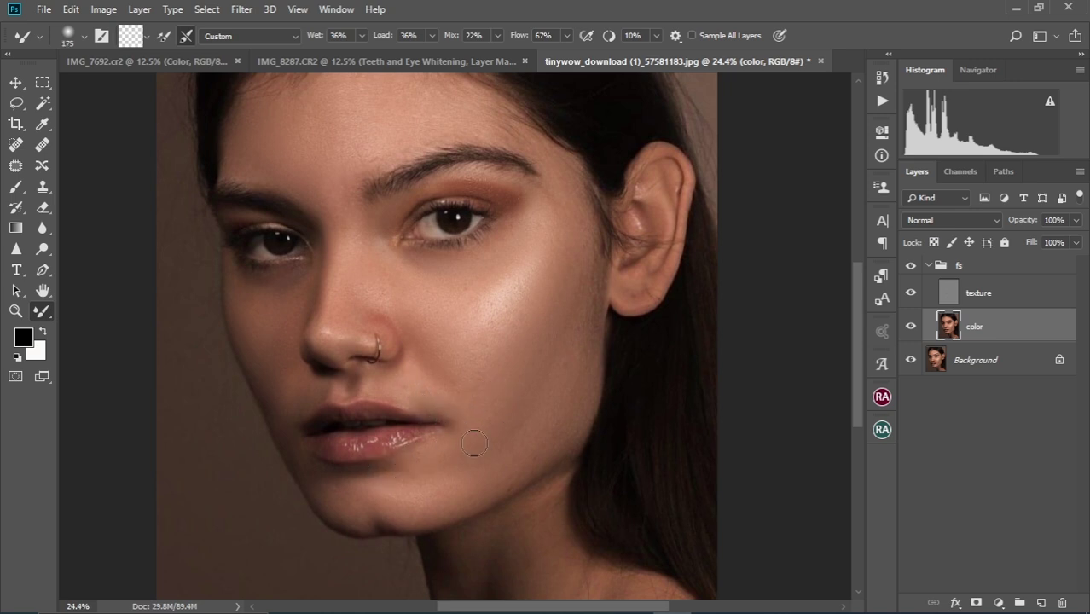
# Step: Smooth the color transitions along the jawline, neck and shoulder with the brush at size 250
pyautogui.moveTo(543, 495); pyautogui.dragTo(511, 346)
pyautogui.press(']')
pyautogui.press(']')
pyautogui.press(']')
pyautogui.press(']')
pyautogui.press('[')
pyautogui.press('[')
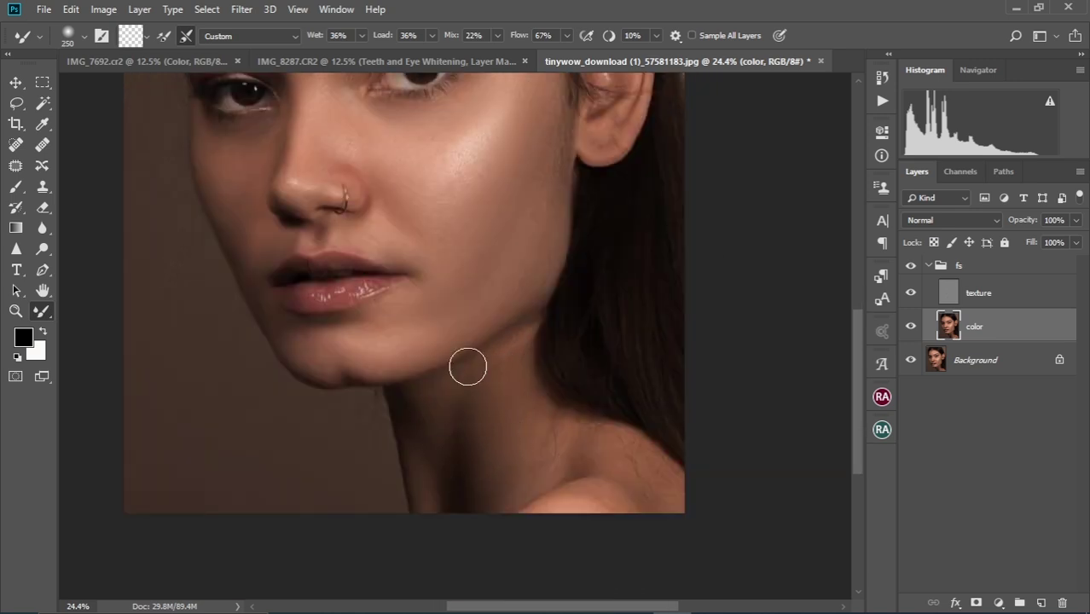
pyautogui.scroll(-2, 428, 412)
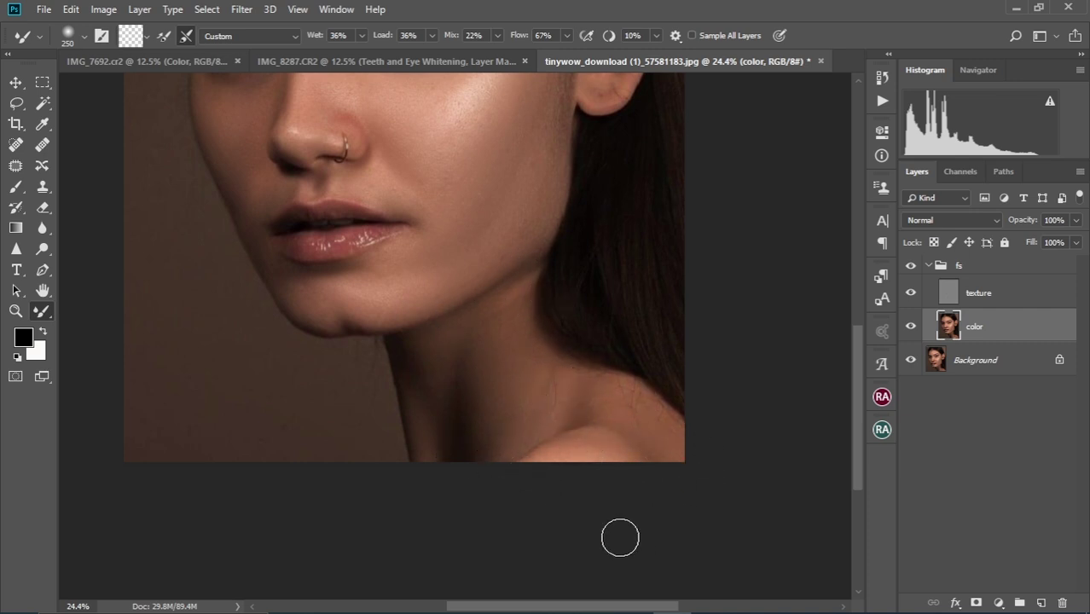
# Step: Toggle the fs group's visibility to compare the portrait before and after the color smoothing
pyautogui.scroll(-3, 620, 537)
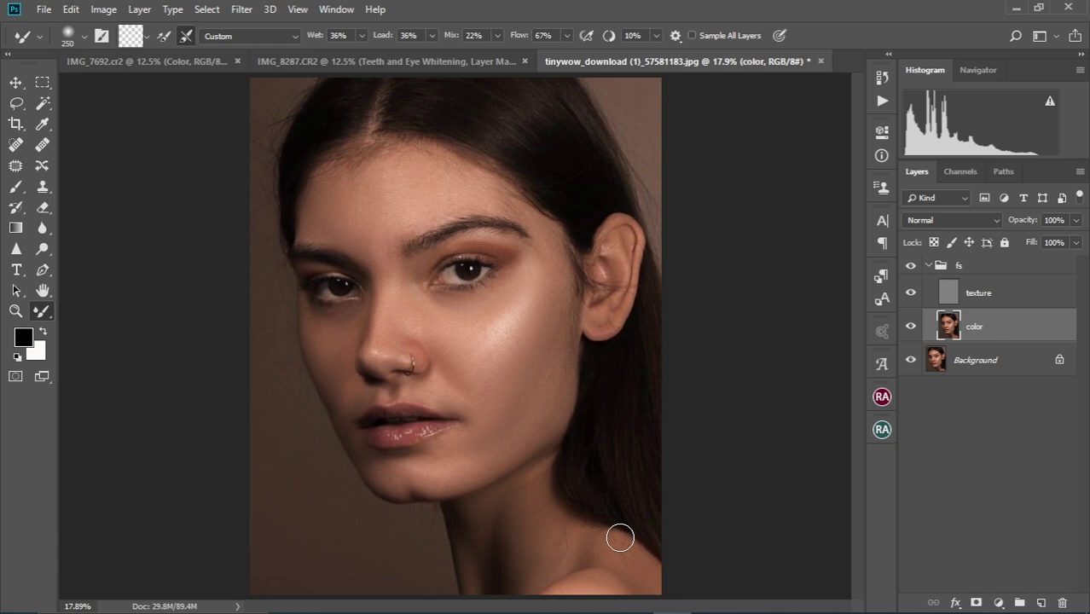
pyautogui.scroll(-1, 454, 454)
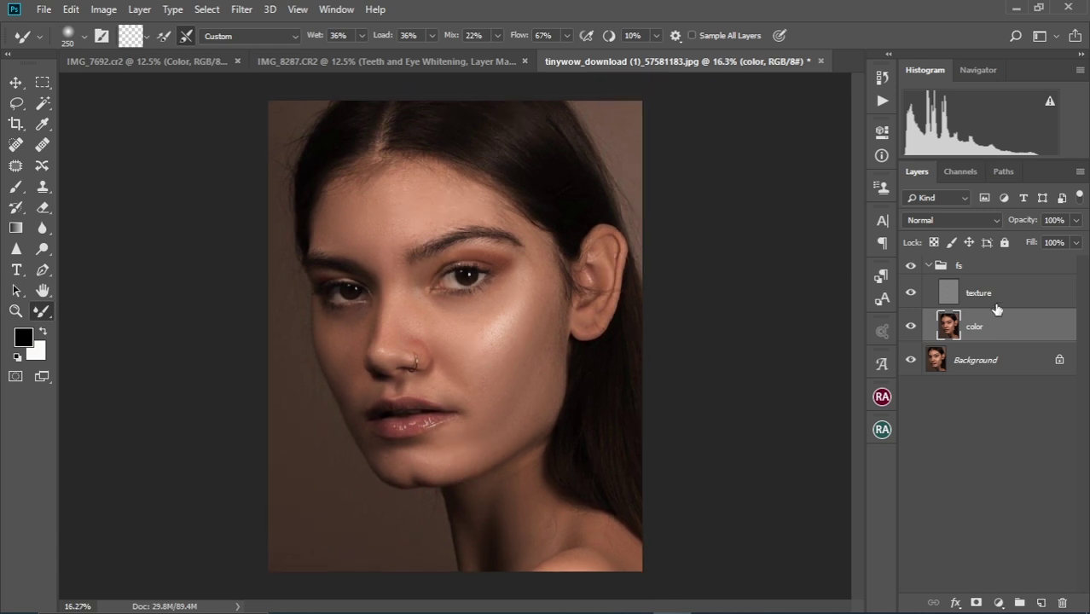
pyautogui.click(911, 267)
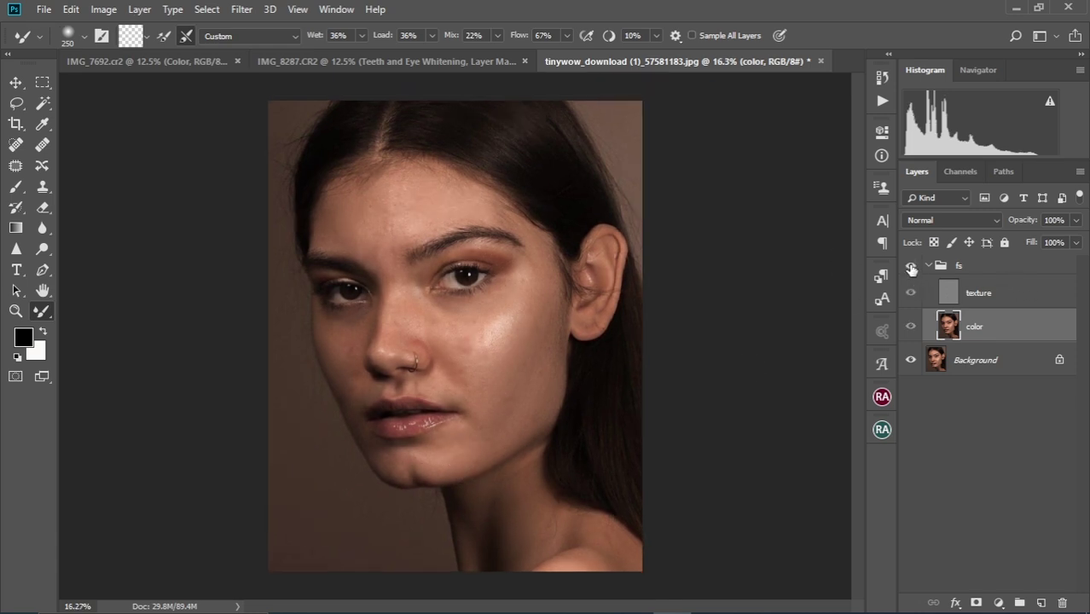
pyautogui.click(911, 268)
pyautogui.click(911, 268)
pyautogui.click(910, 268)
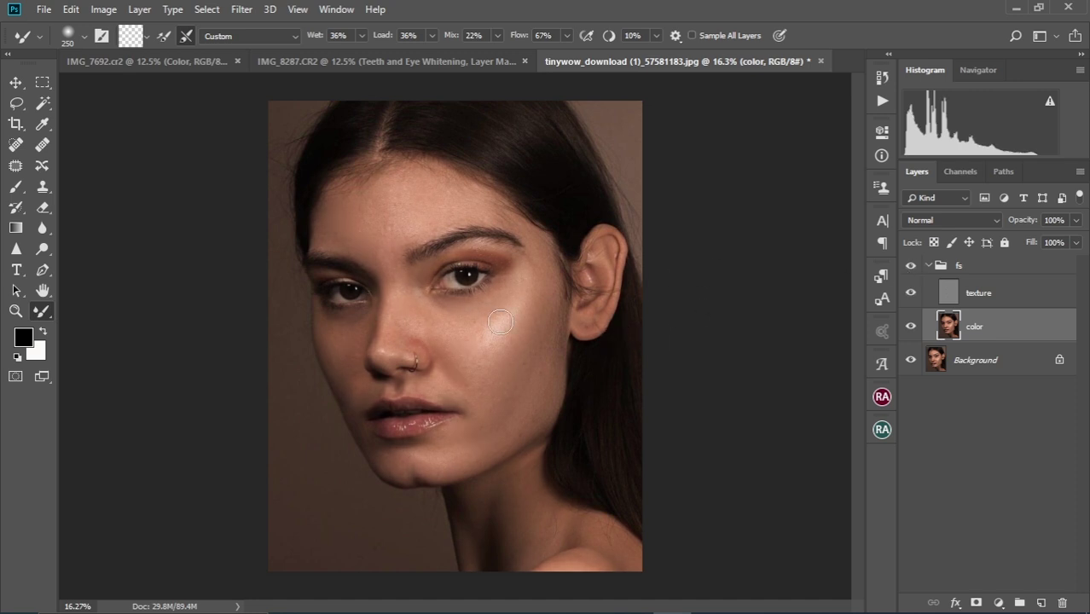
# Step: Blend the upper forehead along the hairline with the Mixer Brush at size 250
pyautogui.scroll(4, 452, 260)
pyautogui.scroll(2, 478, 256)
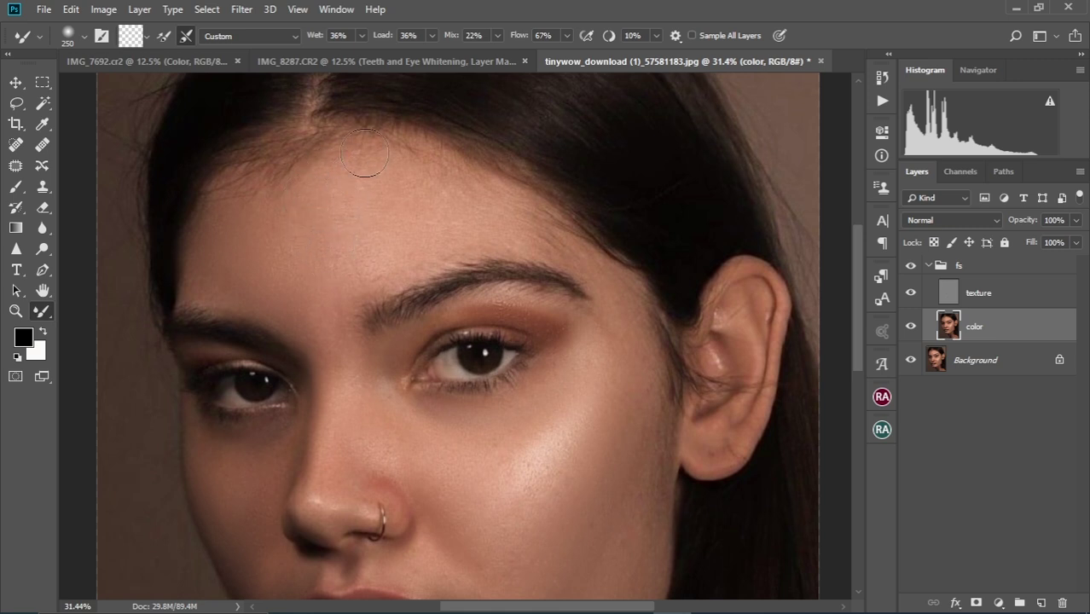
pyautogui.moveTo(426, 128); pyautogui.dragTo(399, 134)
pyautogui.scroll(-3, 433, 224)
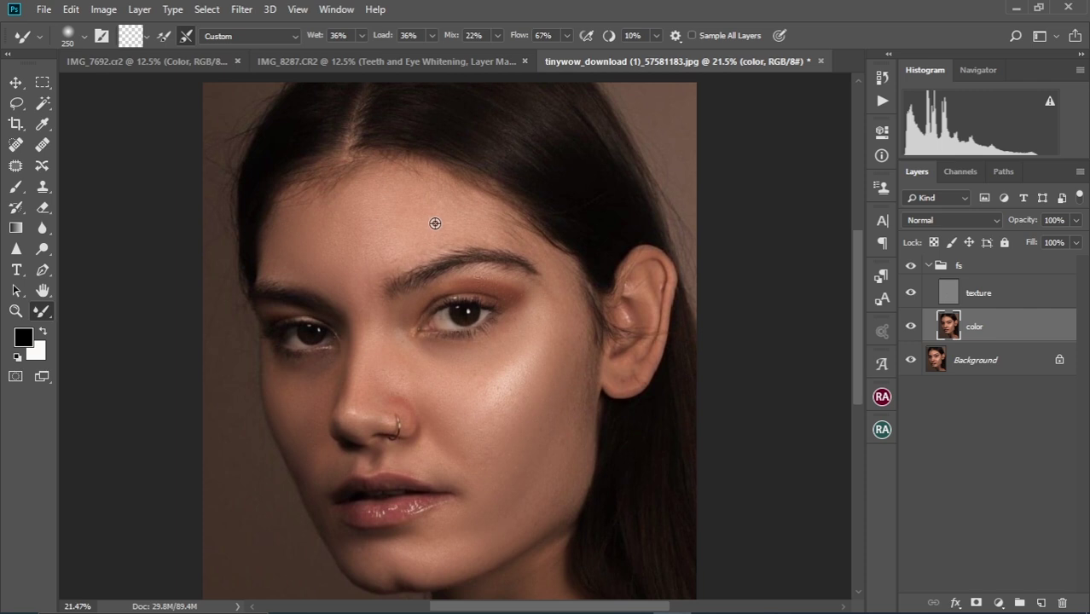
# Step: Reduce the brush to size 150 and blend the skin between the brighter eye and its eyebrow
pyautogui.scroll(3, 452, 273)
pyautogui.press('[')
pyautogui.press('[')
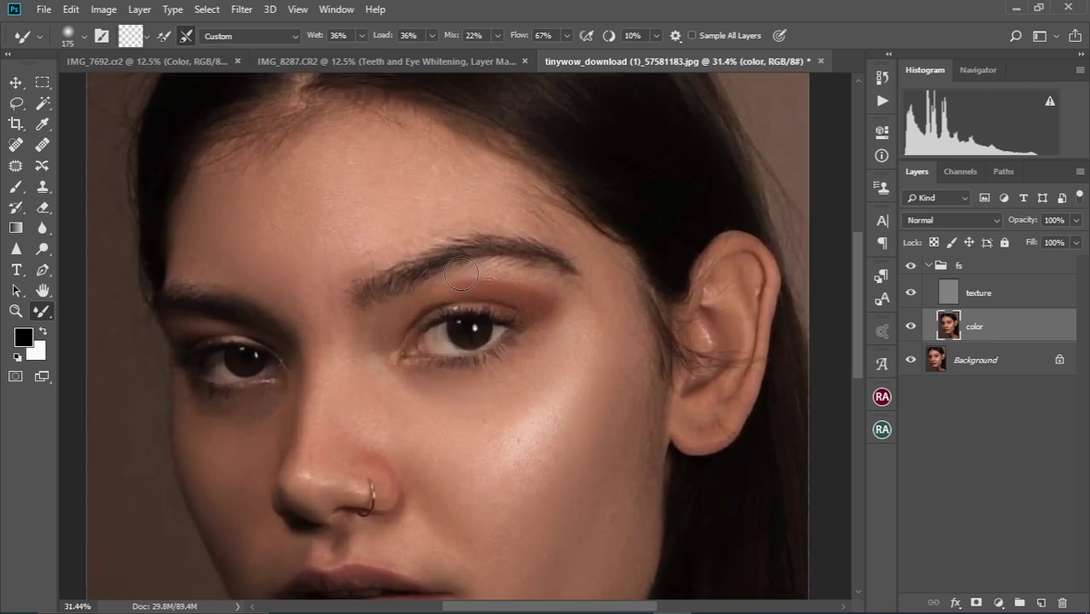
pyautogui.press('[')
pyautogui.scroll(-3, 535, 324)
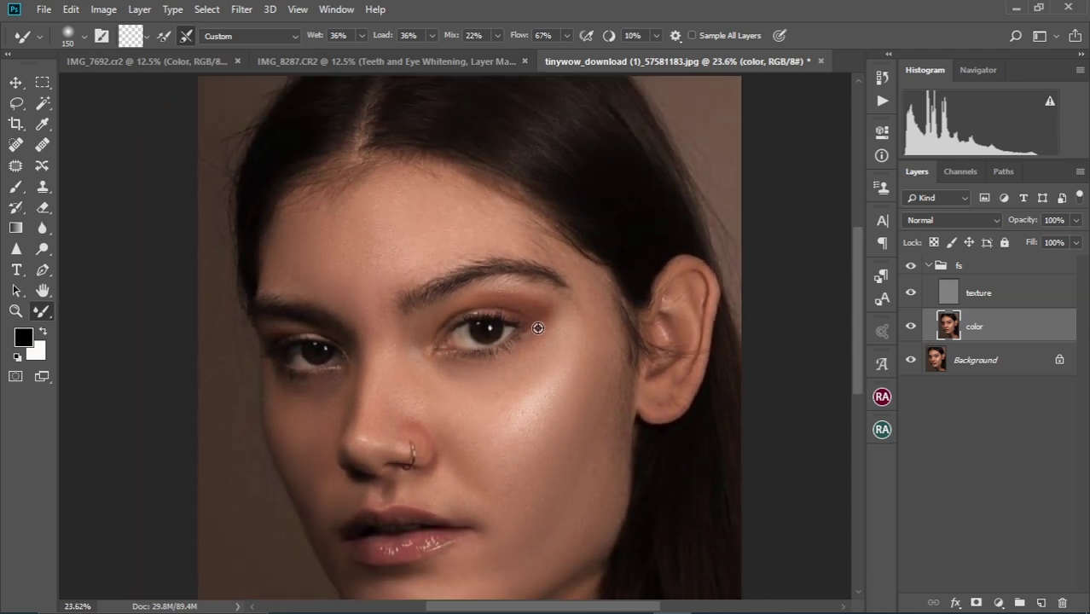
pyautogui.scroll(2, 537, 327)
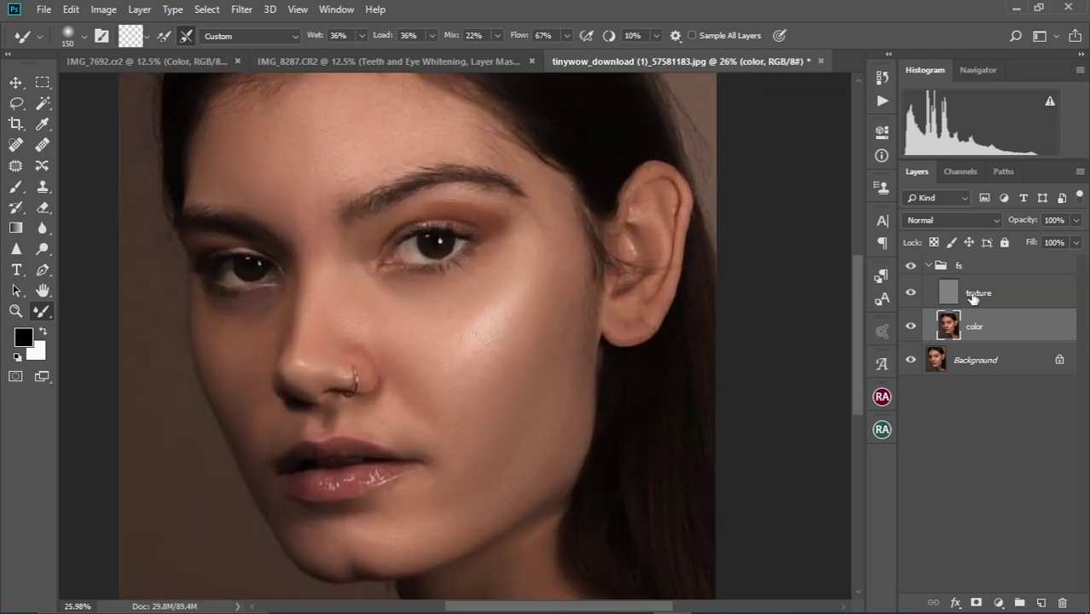
# Step: Select the texture layer and remove the rough specks on the brighter eye's upper lid with the Spot Healing Brush at size 25
pyautogui.click(972, 295)
pyautogui.scroll(3, 419, 310)
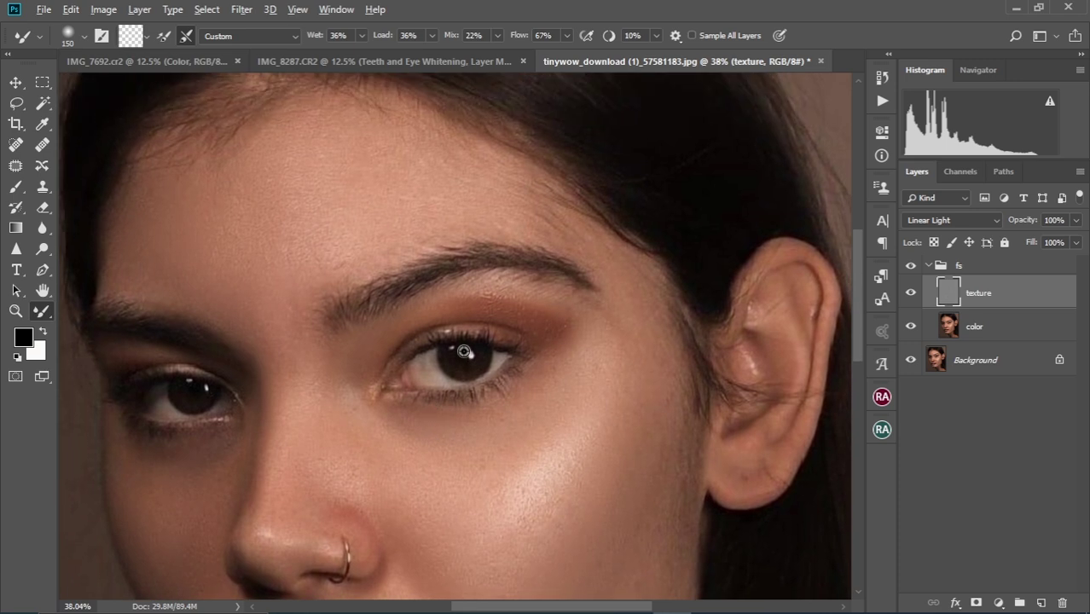
pyautogui.scroll(1, 463, 351)
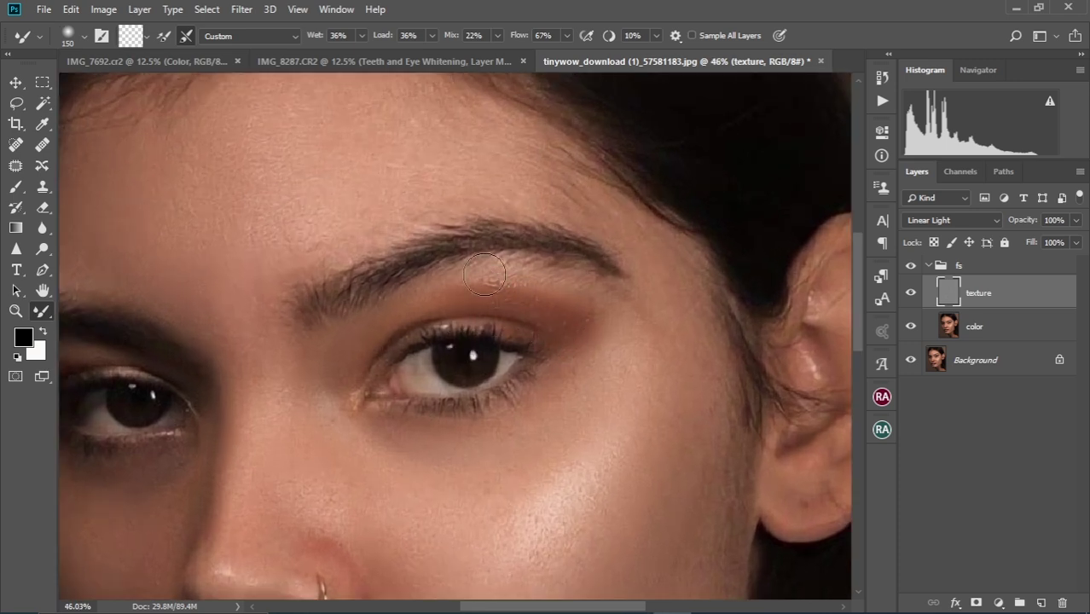
pyautogui.click(15, 145)
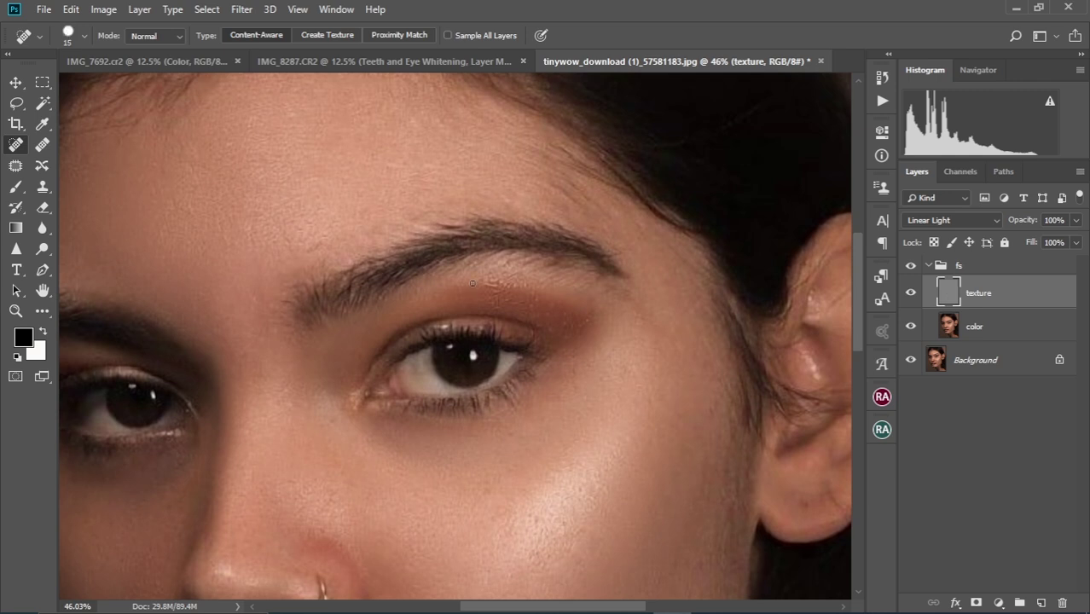
pyautogui.scroll(1, 473, 290)
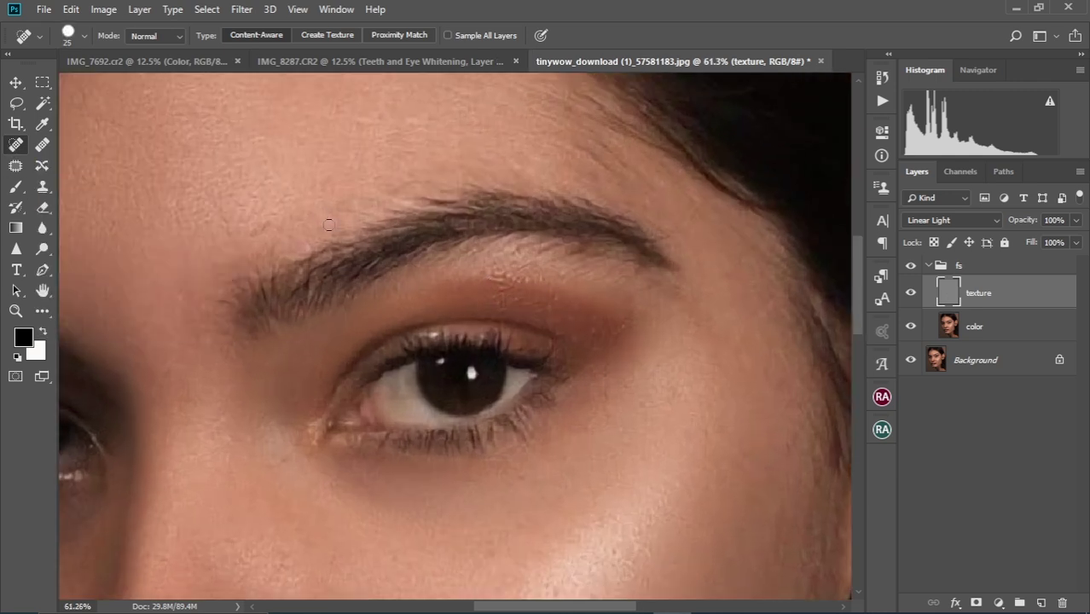
pyautogui.moveTo(523, 299); pyautogui.dragTo(488, 291)
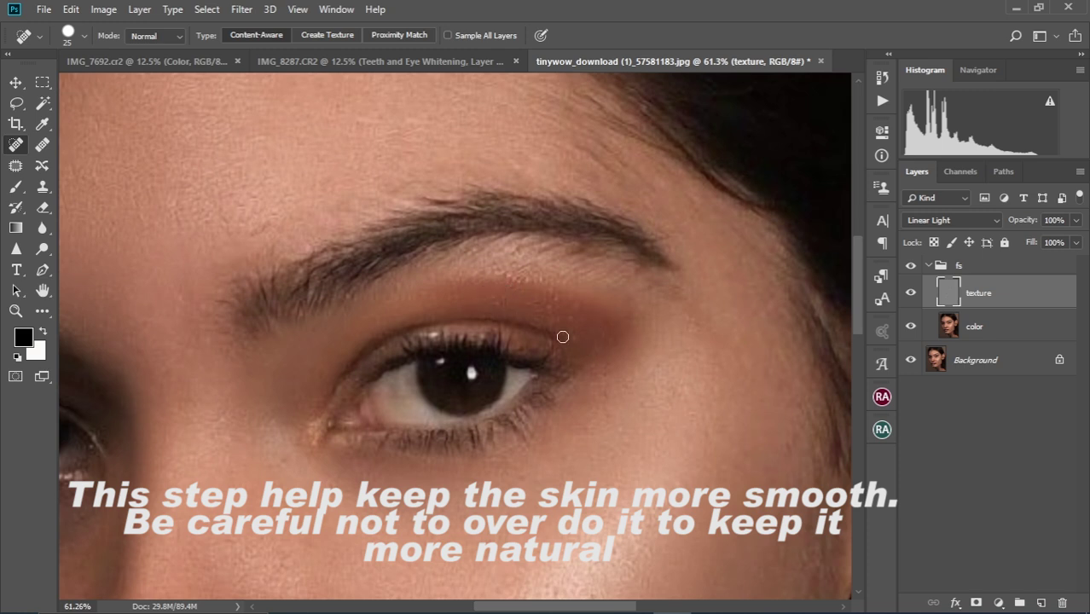
pyautogui.moveTo(555, 330)
pyautogui.mouseDown()
pyautogui.moveTo(566, 336)
pyautogui.moveTo(558, 312)
pyautogui.moveTo(516, 303)
pyautogui.mouseUp()
pyautogui.click(574, 319)
pyautogui.moveTo(571, 341); pyautogui.dragTo(594, 336)
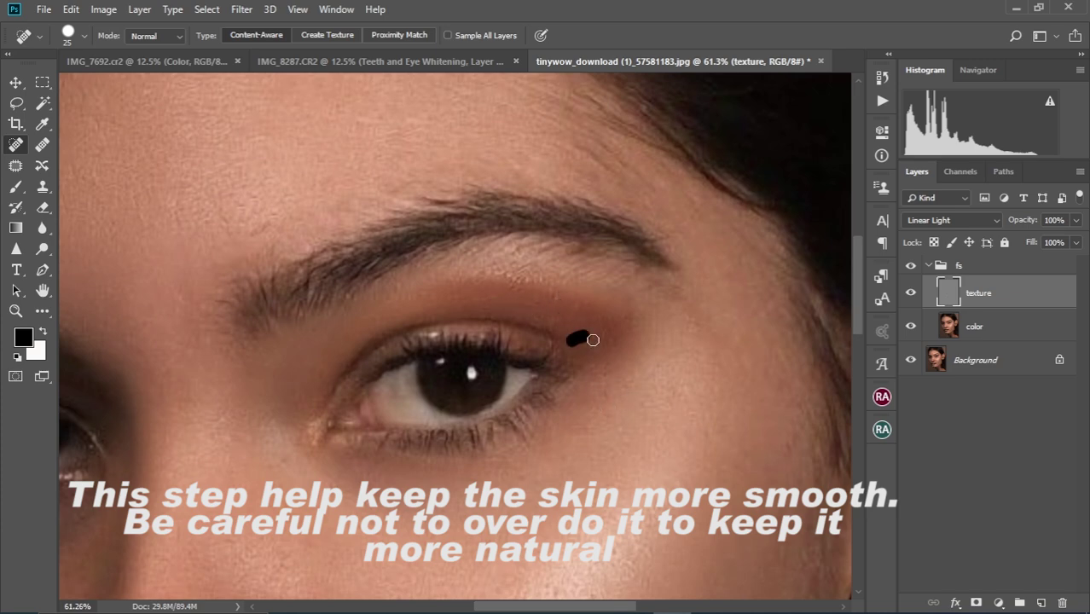
pyautogui.click(553, 302)
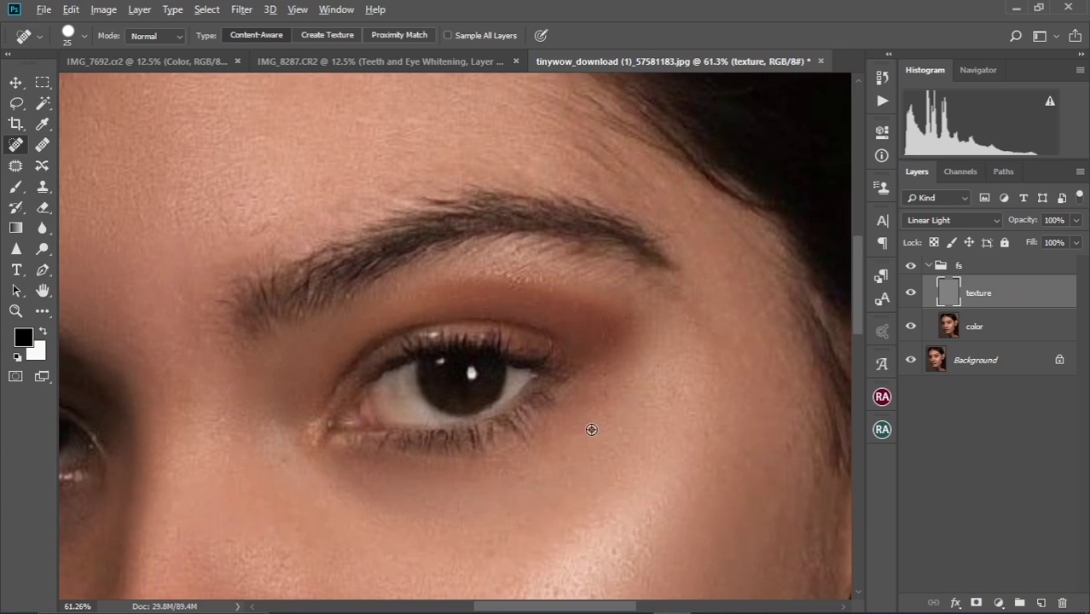
pyautogui.scroll(-5, 590, 429)
pyautogui.scroll(1, 468, 372)
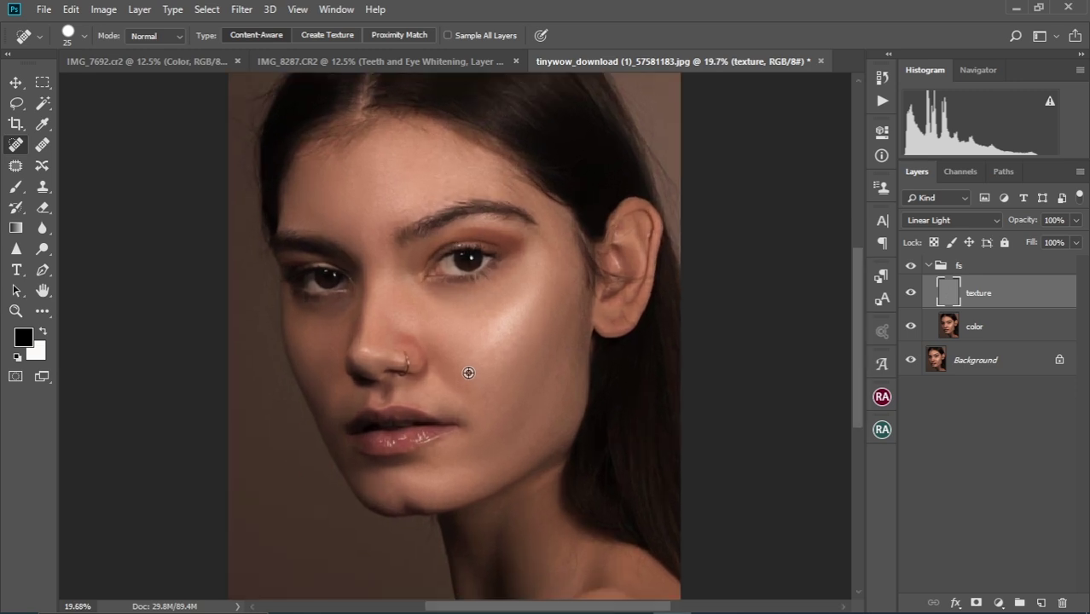
pyautogui.scroll(1, 428, 362)
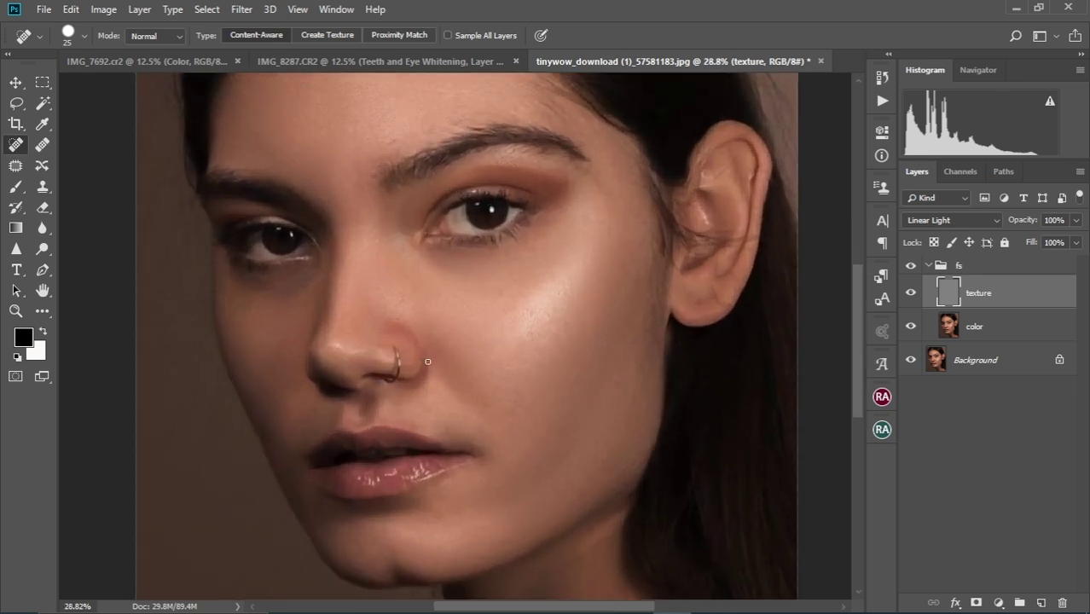
pyautogui.scroll(-2, 427, 362)
pyautogui.scroll(2, 428, 361)
pyautogui.scroll(-1, 427, 362)
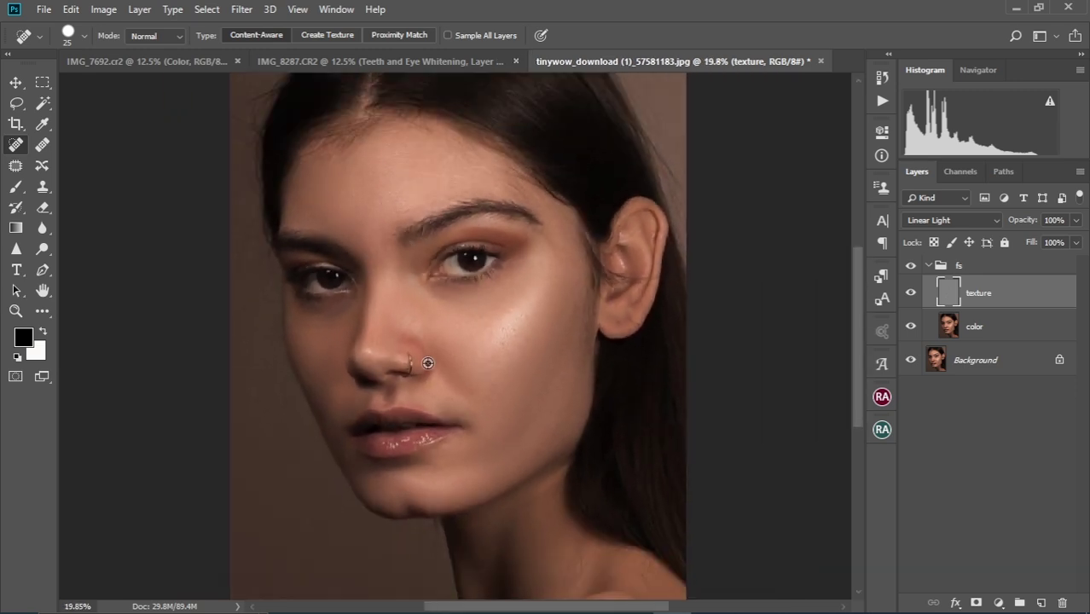